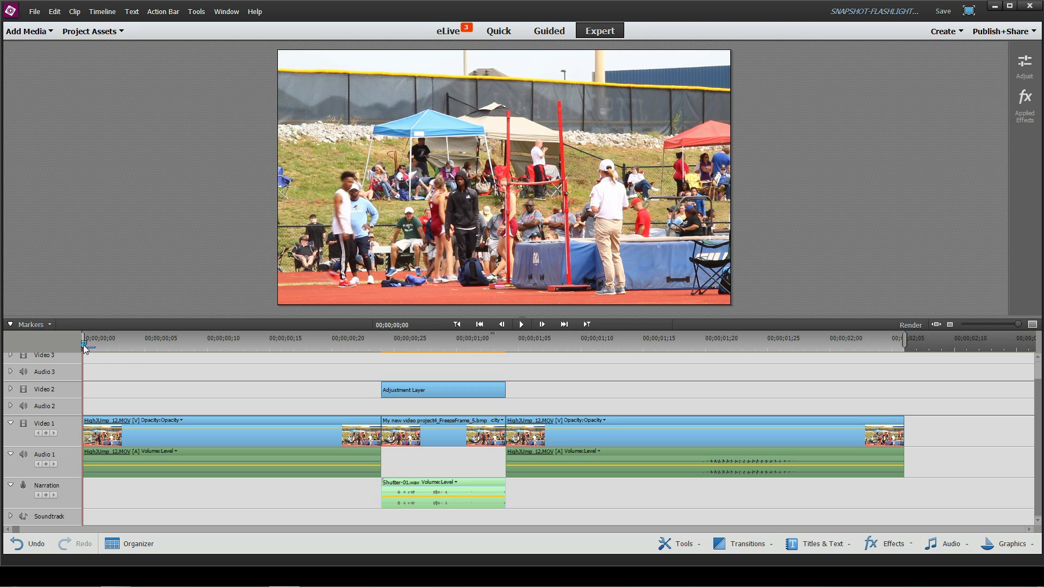
Start over with a new, empty project.
{"action": "left_click_drag", "start_coordinate": [85, 347], "coordinate": [370, 355]}
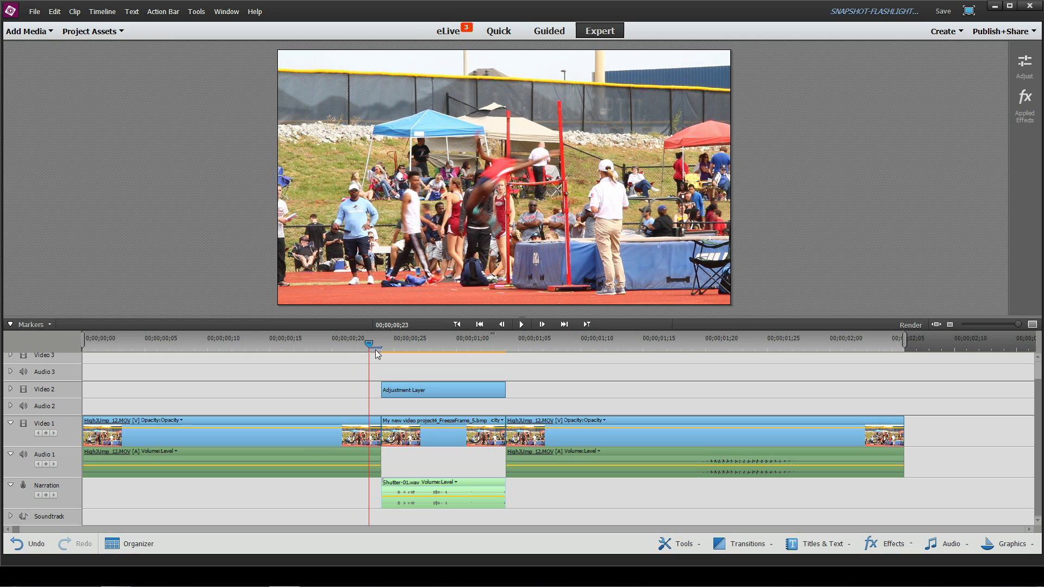
{"action": "left_click_drag", "start_coordinate": [369, 344], "coordinate": [580, 347]}
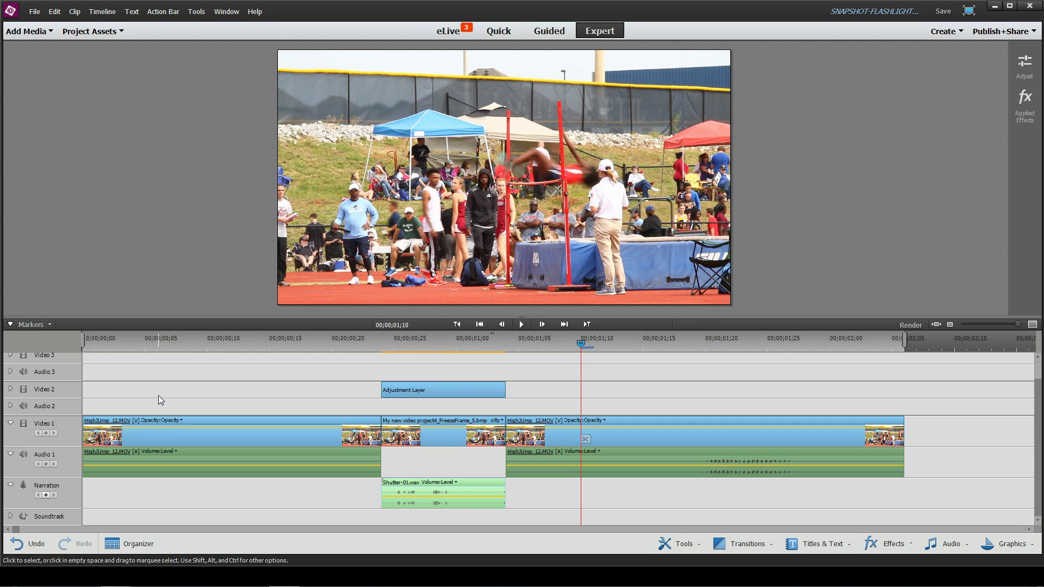
{"action": "key", "text": "ctrl+n"}
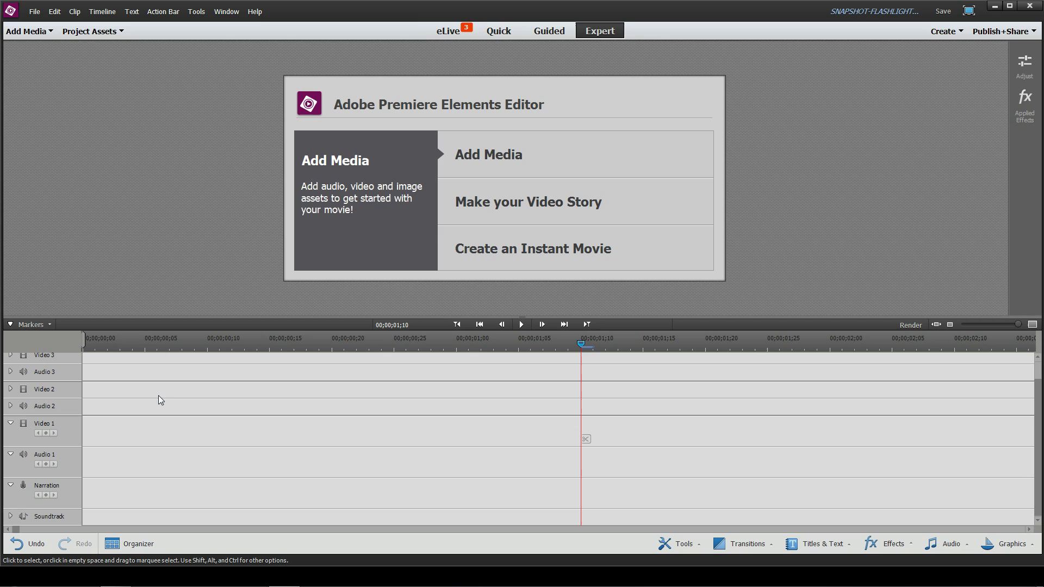
Place HighJump_12.MOV from Project Assets onto the Video 1 track.
{"action": "left_click", "coordinate": [85, 34]}
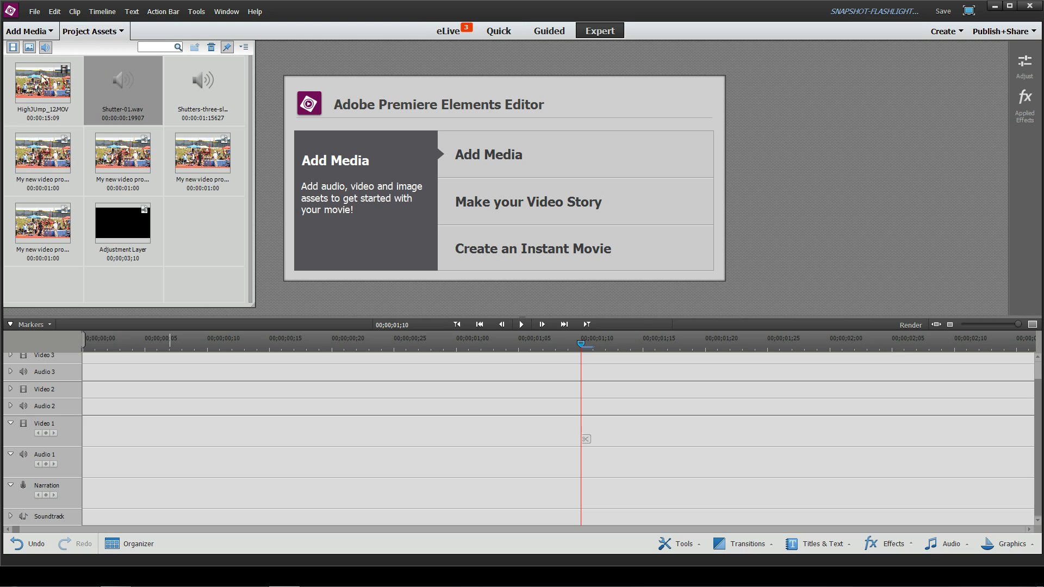
{"action": "left_click", "coordinate": [28, 85]}
{"action": "left_click_drag", "start_coordinate": [36, 93], "coordinate": [740, 297]}
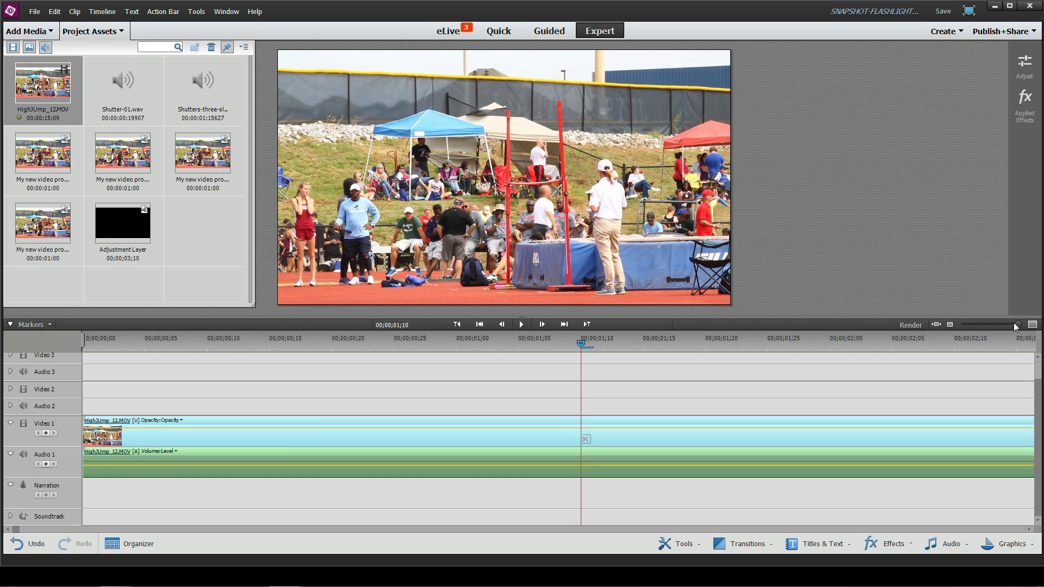
{"action": "left_click_drag", "start_coordinate": [1018, 324], "coordinate": [993, 324]}
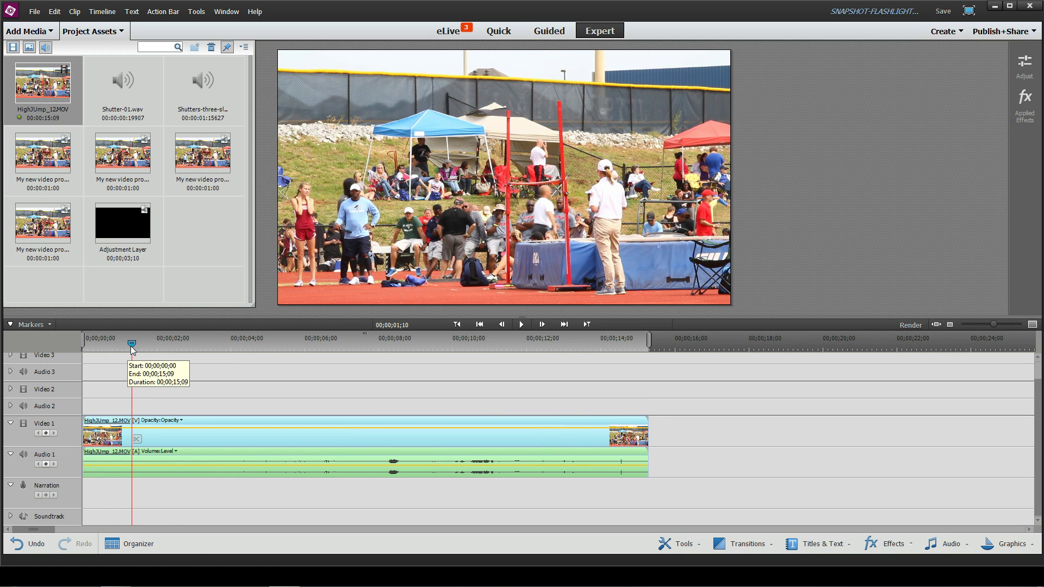
Trim the clip's start and cut away everything after 00;00;01;11.
{"action": "left_click_drag", "start_coordinate": [132, 344], "coordinate": [338, 347]}
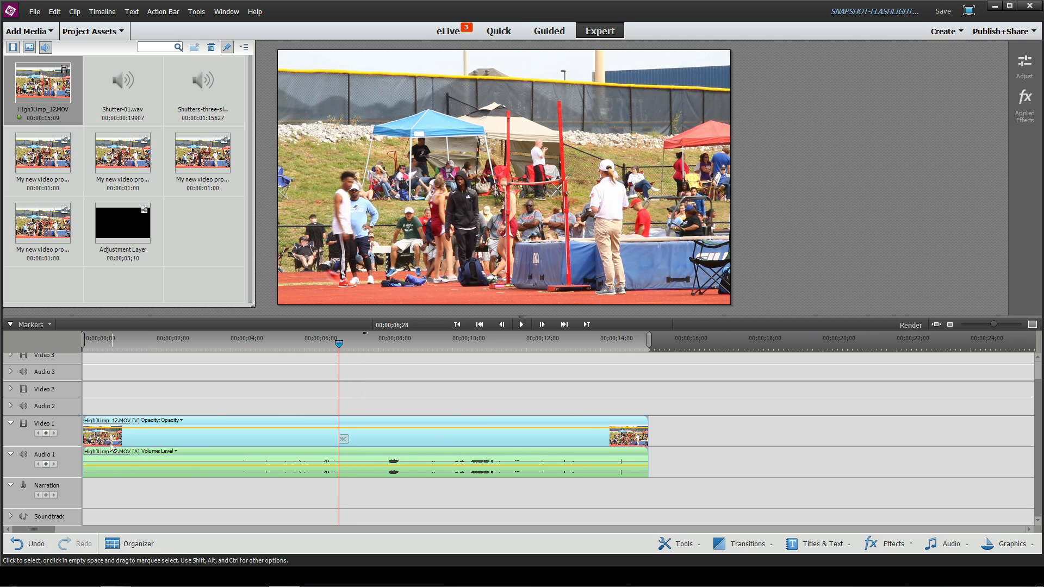
{"action": "left_click_drag", "start_coordinate": [84, 435], "coordinate": [132, 347]}
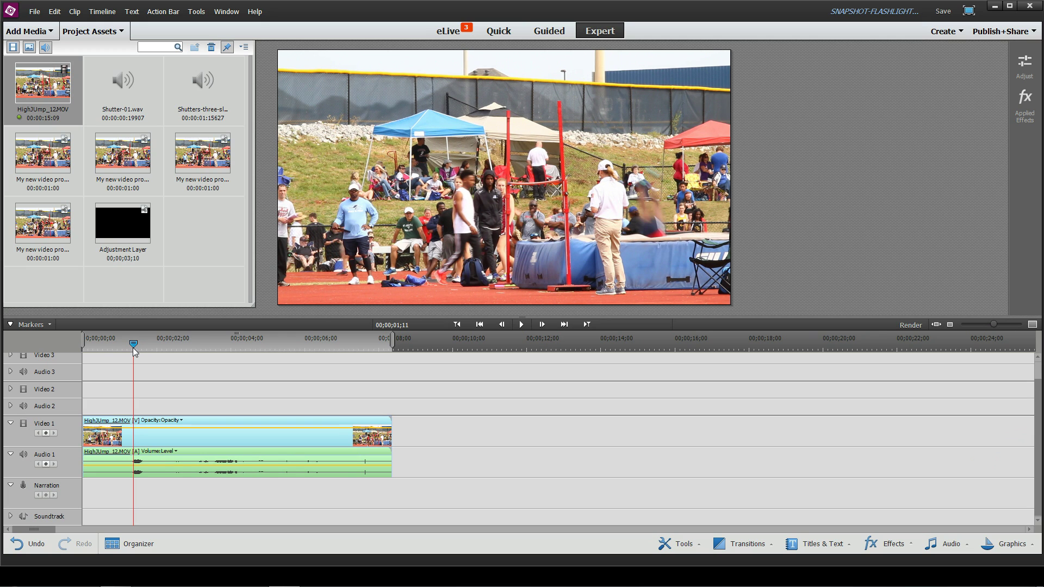
{"action": "left_click", "coordinate": [139, 439]}
{"action": "key", "text": "Delete"}
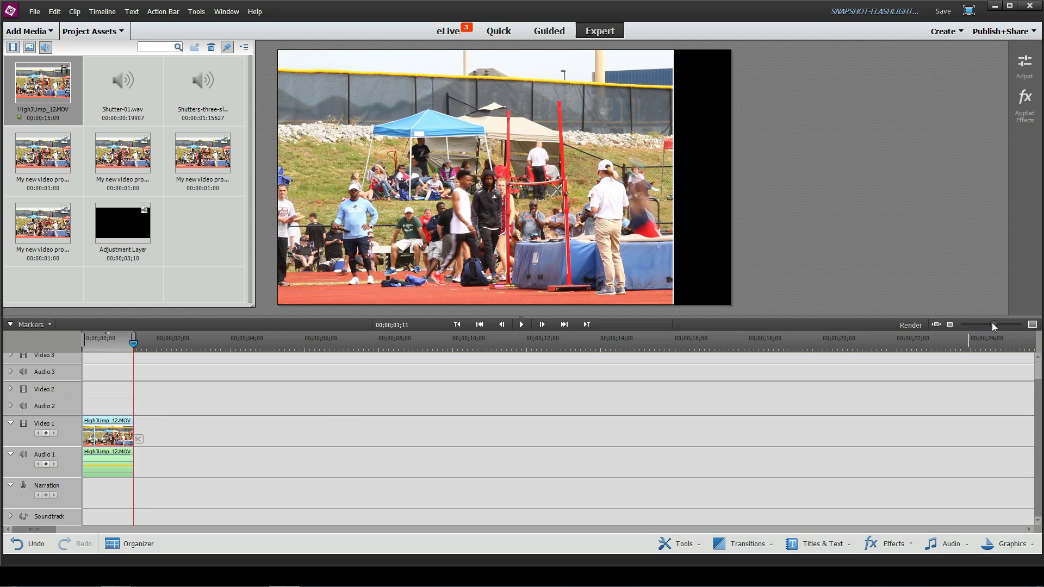
{"action": "left_click_drag", "start_coordinate": [994, 325], "coordinate": [1015, 325]}
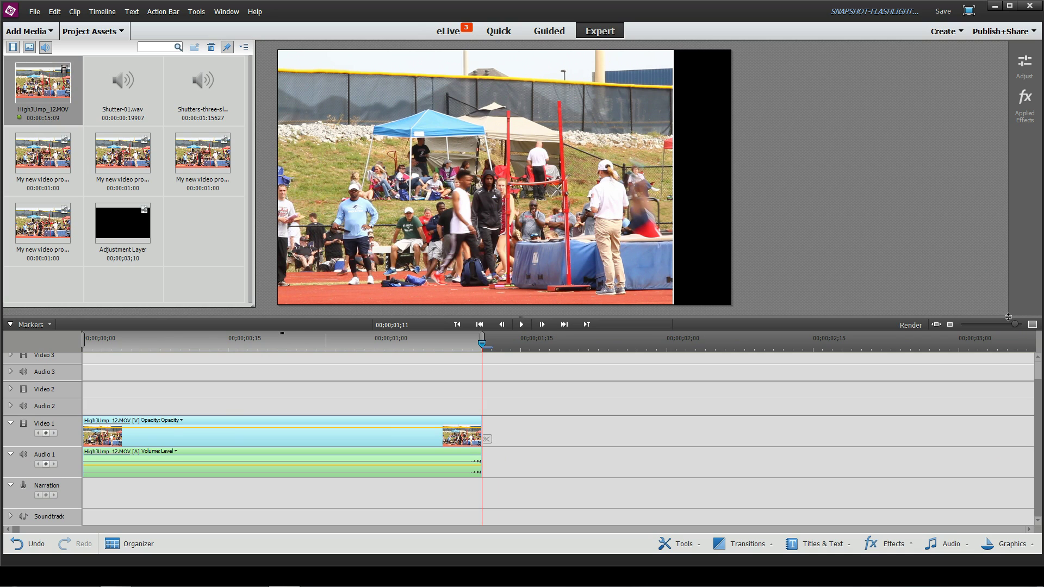
{"action": "left_click_drag", "start_coordinate": [1015, 325], "coordinate": [1019, 325]}
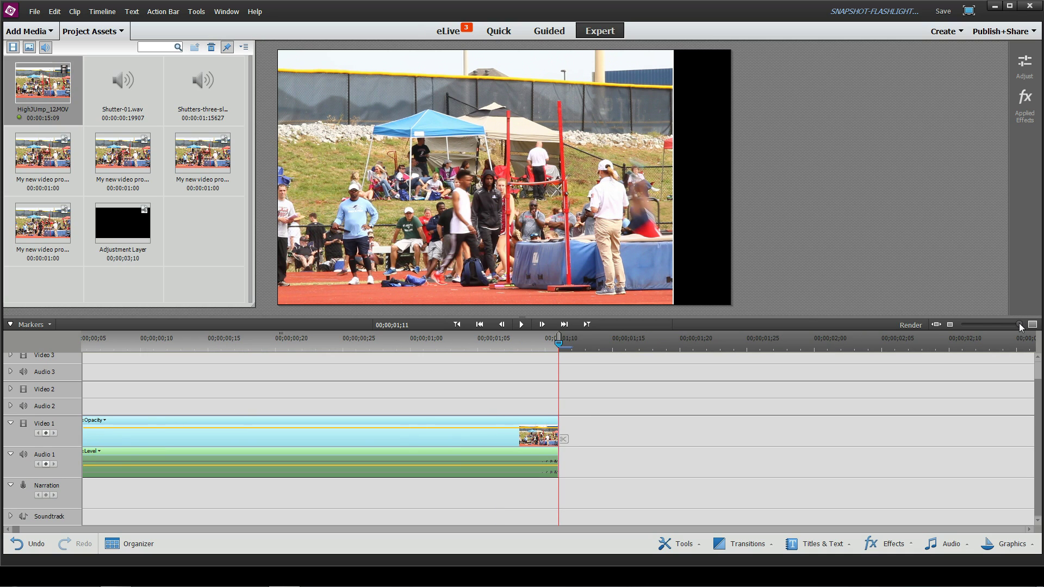
Undo the zoom change and park the playhead at 00;00;00;27, jumper over the bar.
{"action": "left_click", "coordinate": [20, 546]}
{"action": "left_click", "coordinate": [308, 342]}
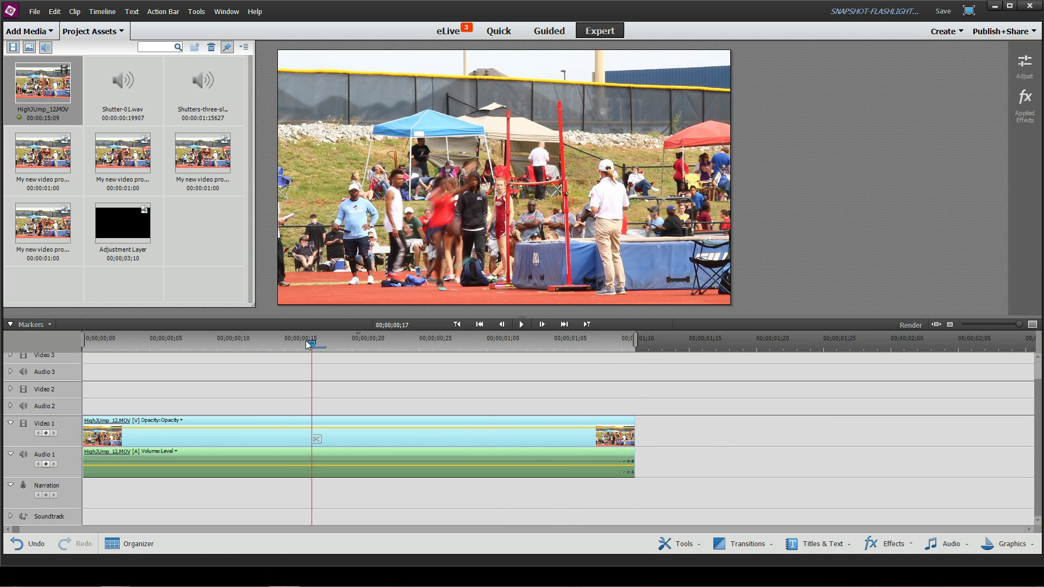
{"action": "left_click_drag", "start_coordinate": [310, 343], "coordinate": [433, 344]}
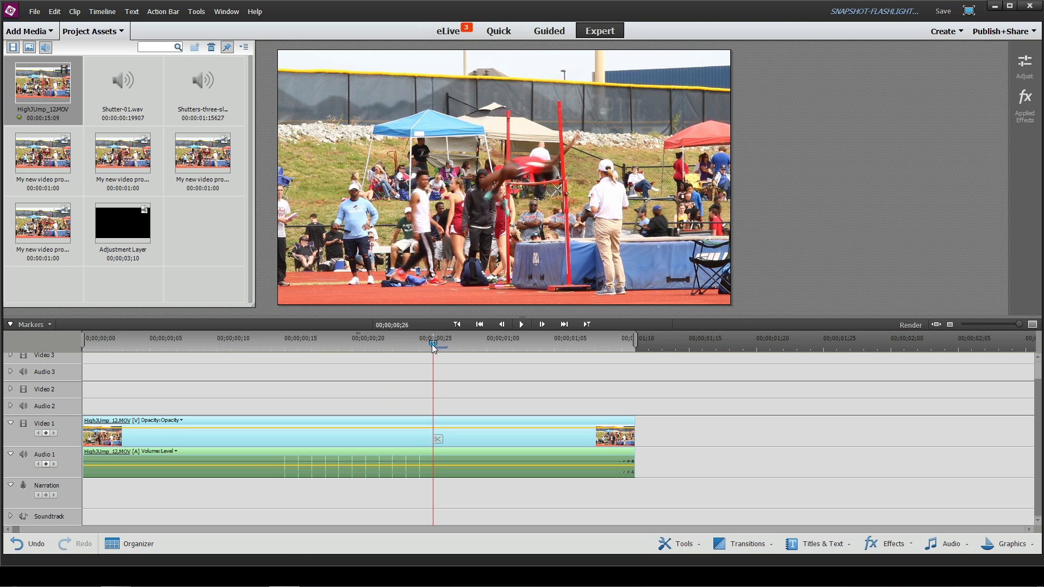
{"action": "left_click_drag", "start_coordinate": [435, 342], "coordinate": [443, 342]}
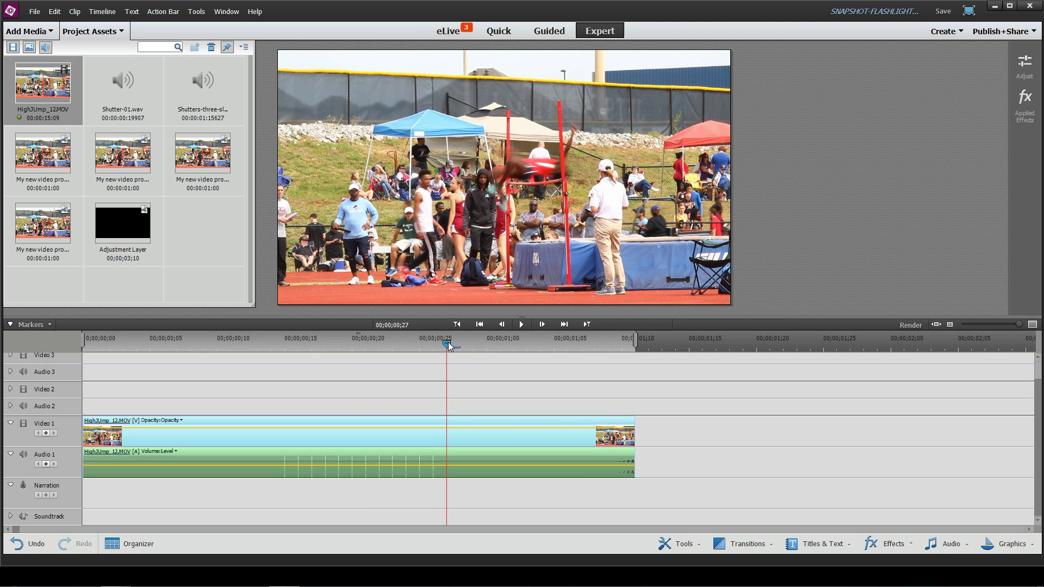
{"action": "mouse_move", "coordinate": [448, 341]}
Insert a freeze frame at 00;00;00;27 using Tools > Freeze Frame > Insert in Movie.
{"action": "left_click", "coordinate": [200, 13]}
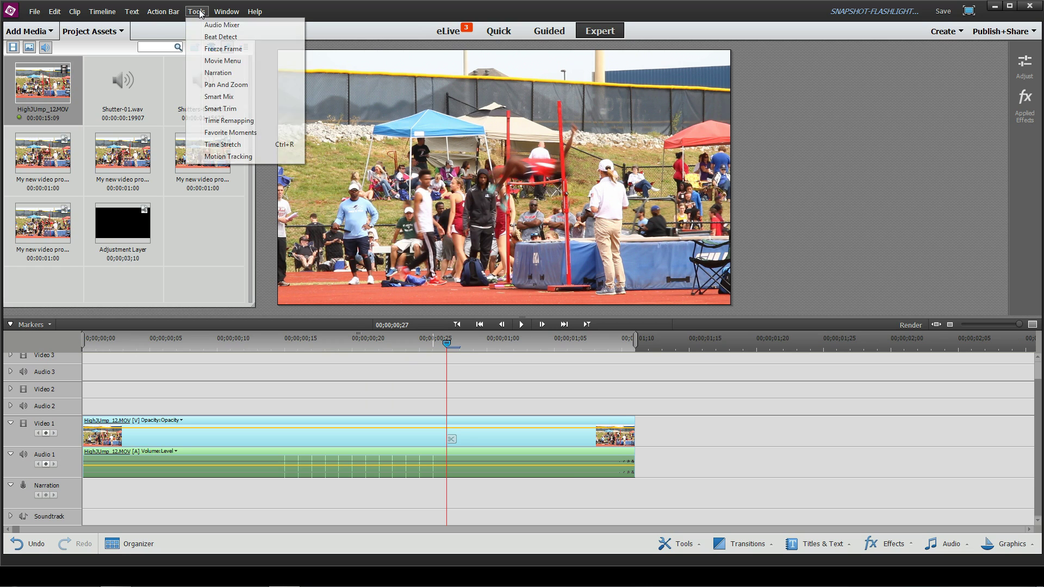
{"action": "left_click", "coordinate": [239, 49]}
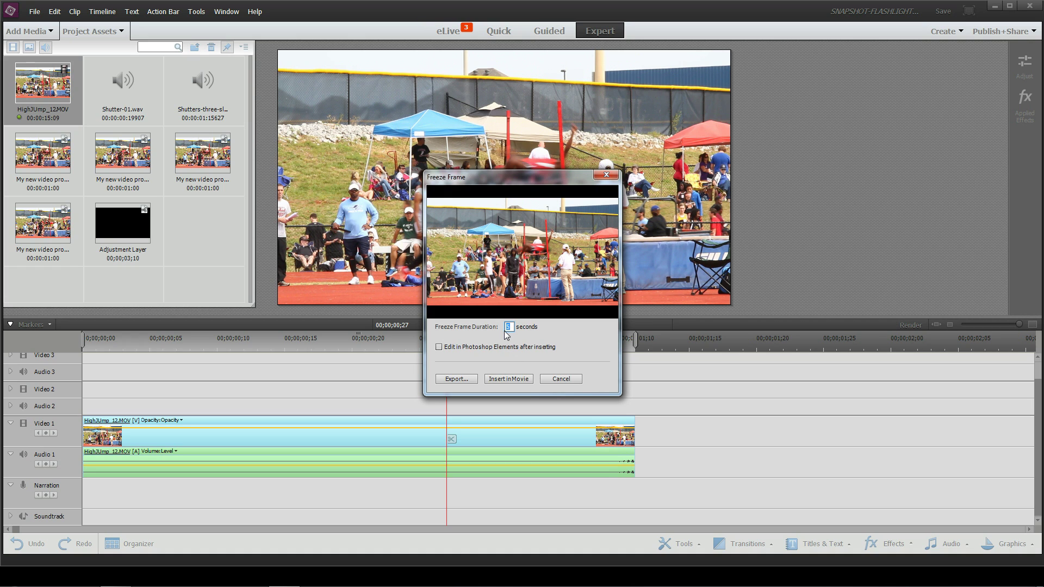
{"action": "left_click", "coordinate": [508, 378]}
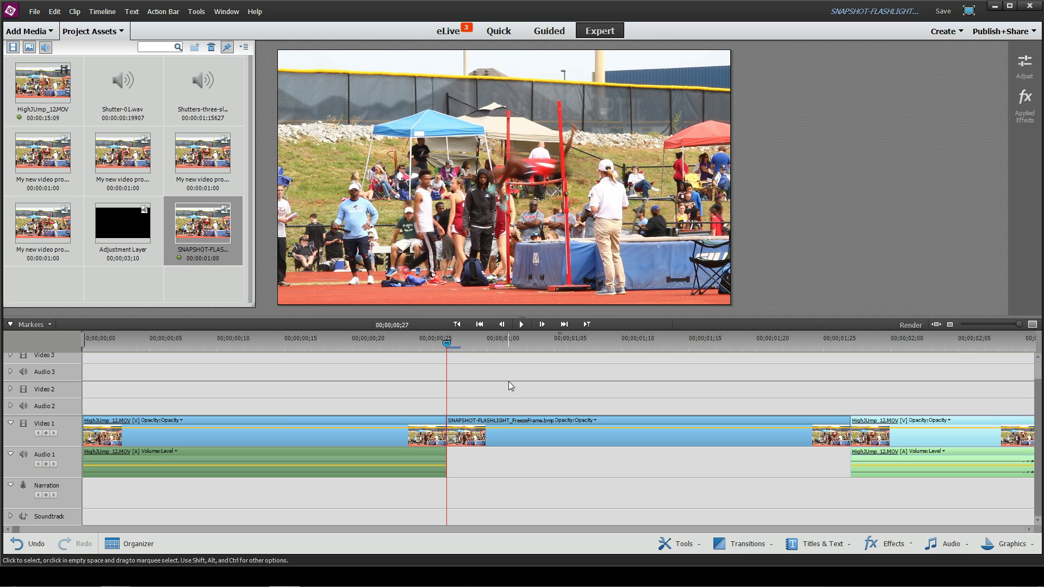
{"action": "left_click_drag", "start_coordinate": [445, 344], "coordinate": [474, 349]}
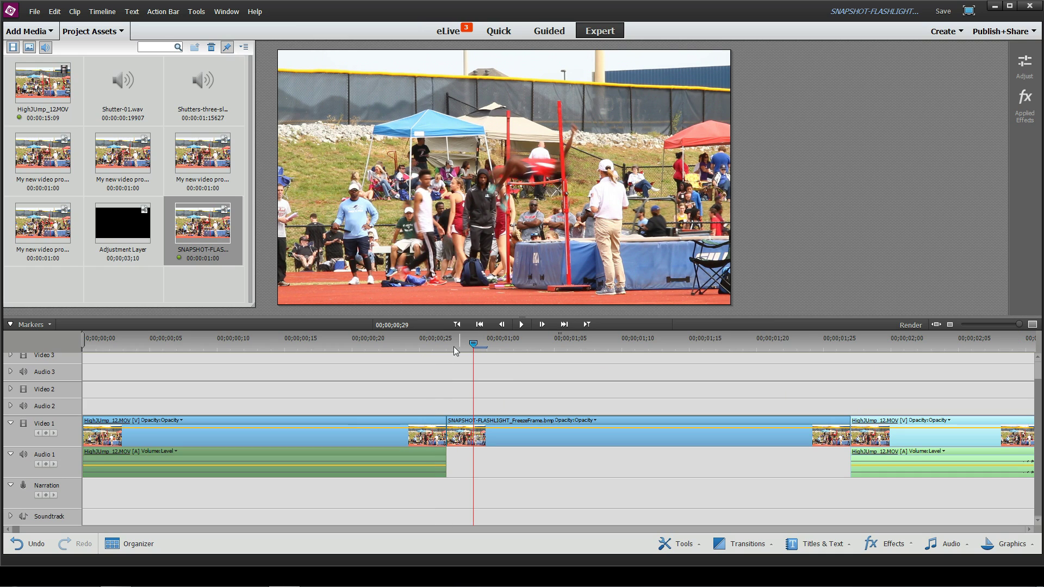
Place Shutter-01.wav on Narration under the freeze frame and shorten the freeze frame to match.
{"action": "left_click", "coordinate": [122, 95]}
{"action": "left_click_drag", "start_coordinate": [116, 85], "coordinate": [456, 492]}
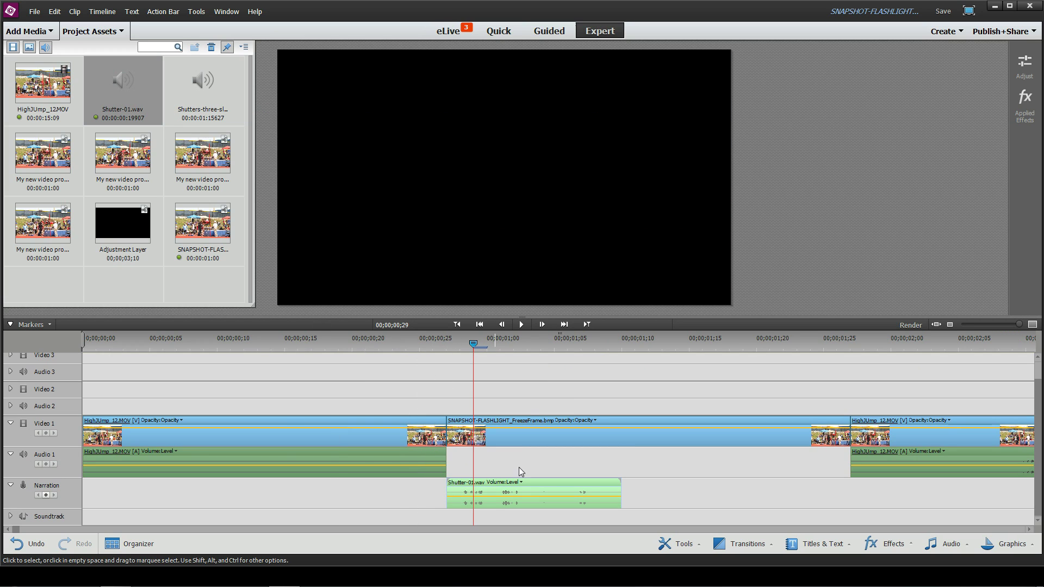
{"action": "left_click_drag", "start_coordinate": [473, 345], "coordinate": [527, 348]}
{"action": "left_click", "coordinate": [827, 443]}
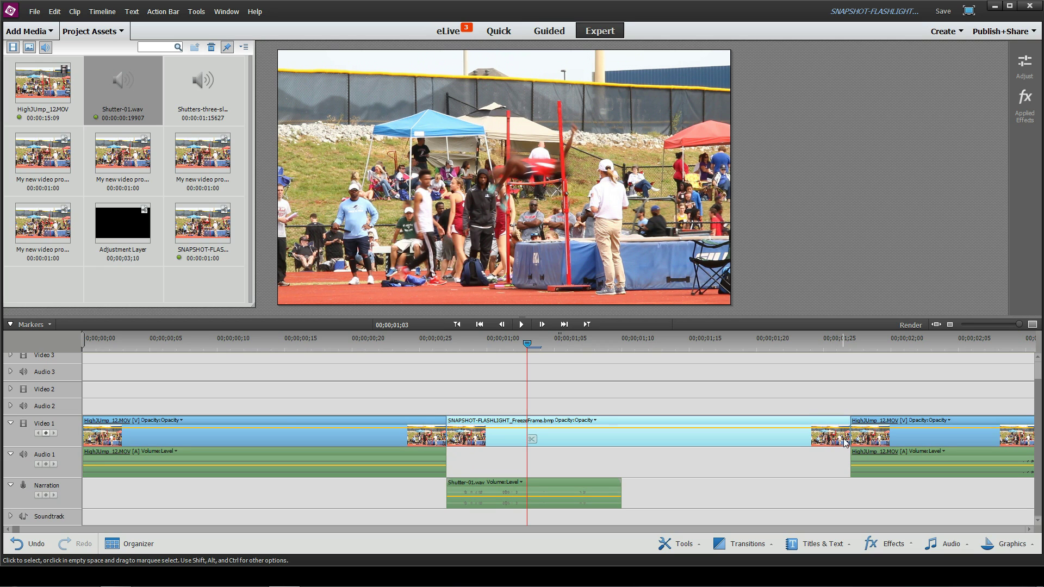
{"action": "left_click_drag", "start_coordinate": [849, 437], "coordinate": [621, 437]}
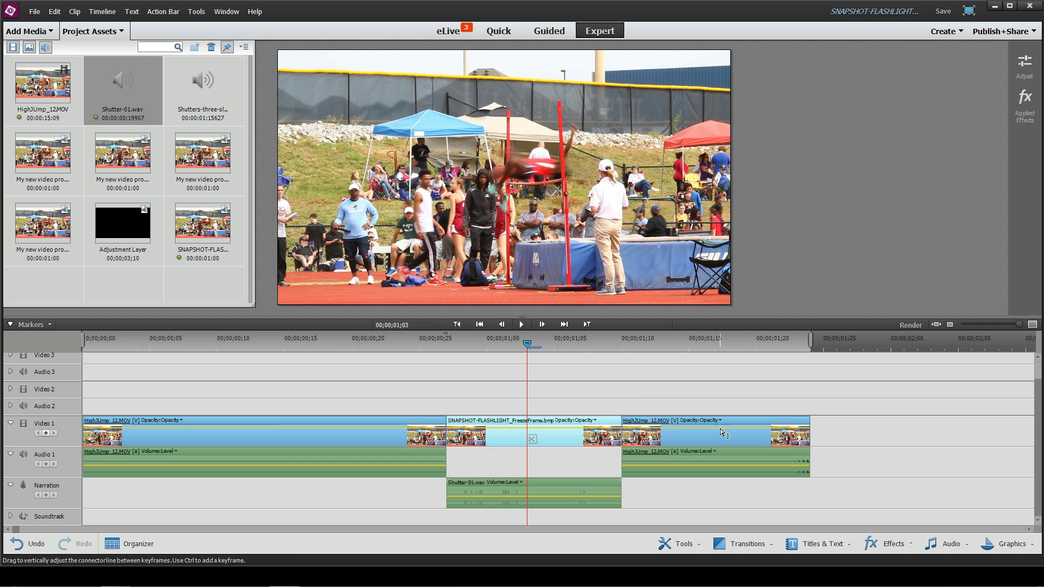
Play the sequence back from 00;00;00;15 to check the freeze and shutter timing.
{"action": "left_click", "coordinate": [366, 342]}
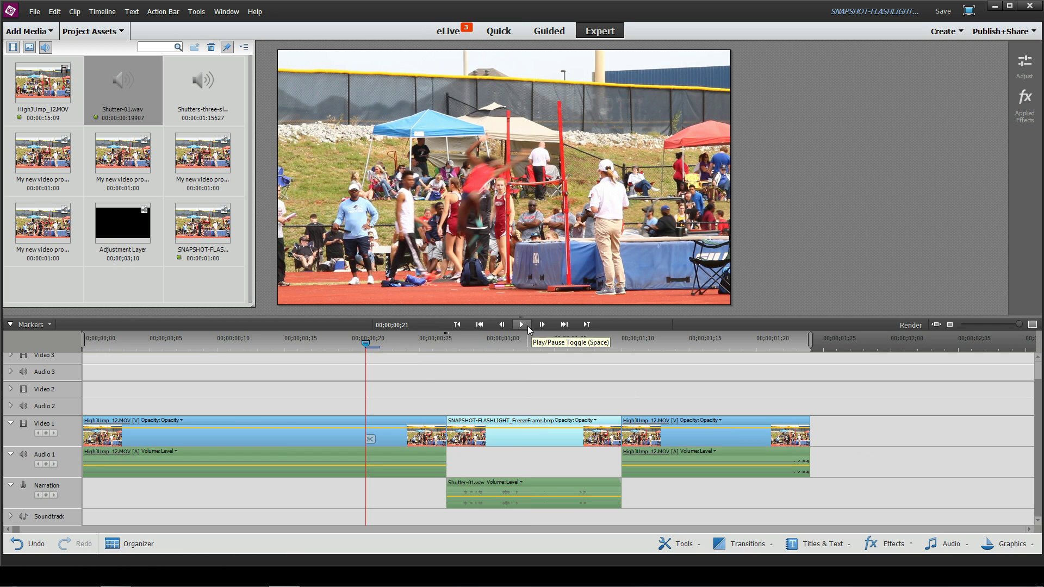
{"action": "left_click", "coordinate": [524, 325]}
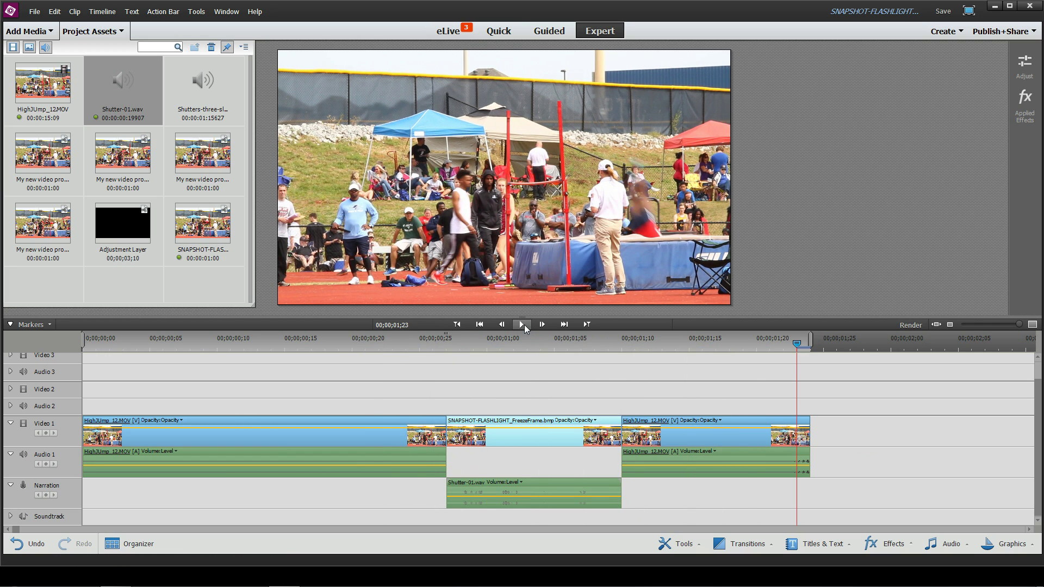
{"action": "left_click", "coordinate": [284, 343]}
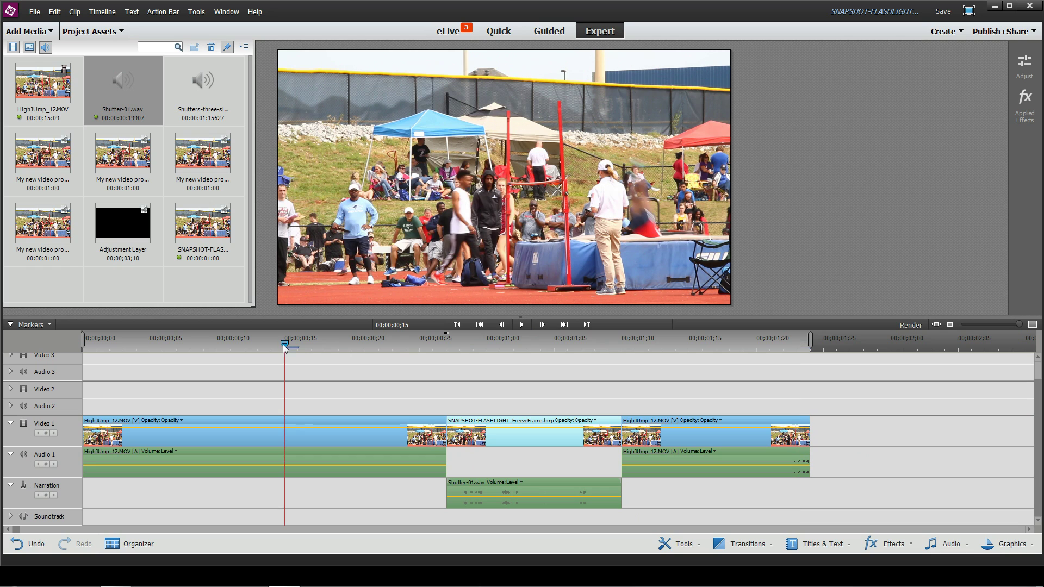
{"action": "left_click", "coordinate": [523, 325]}
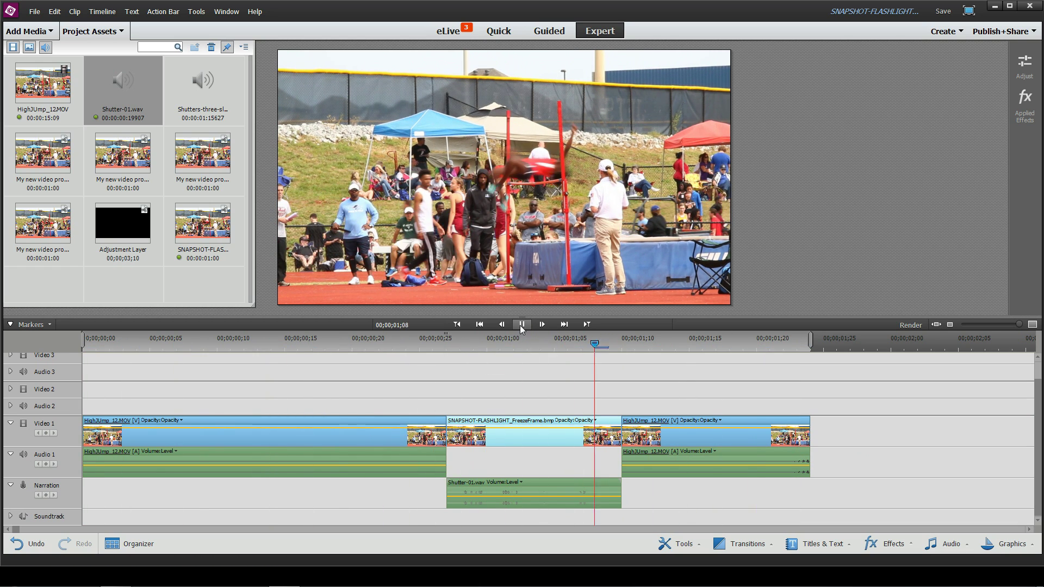
{"action": "left_click", "coordinate": [521, 325]}
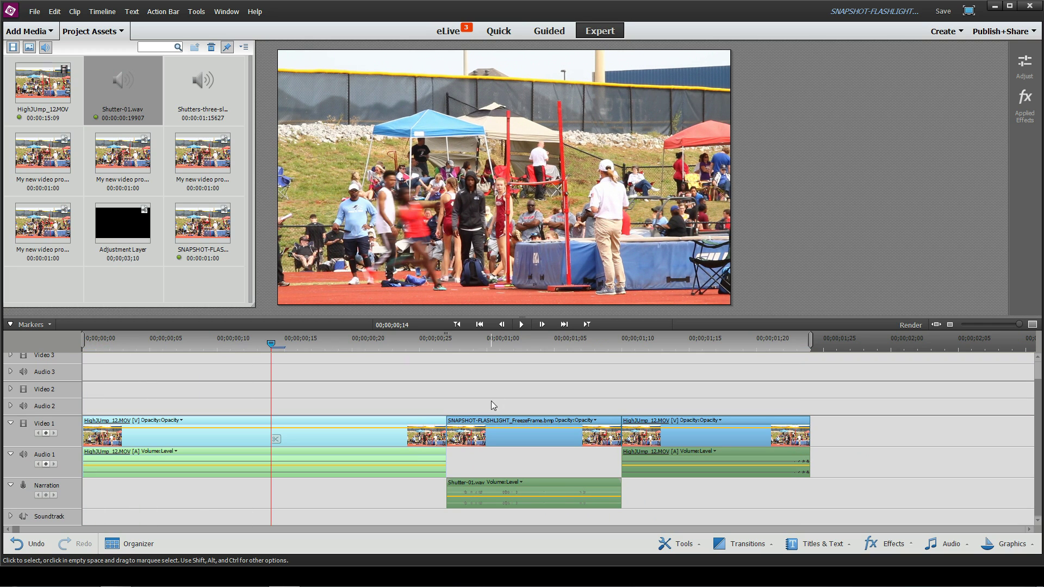
{"action": "left_click", "coordinate": [494, 435]}
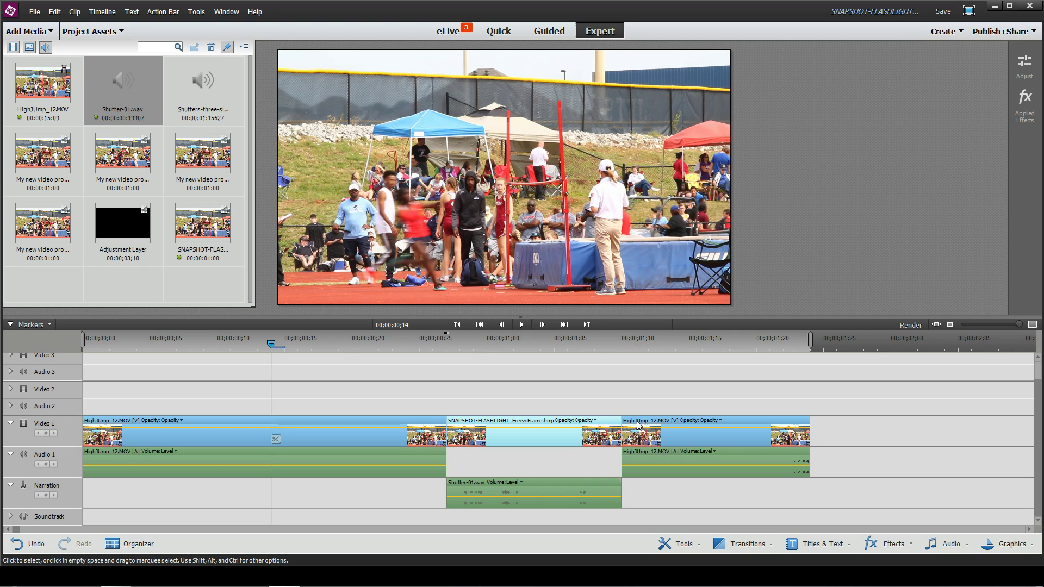
Apply Image Control to the freeze frame and return its Brightness from 94.3 to 0.0.
{"action": "left_click", "coordinate": [887, 543]}
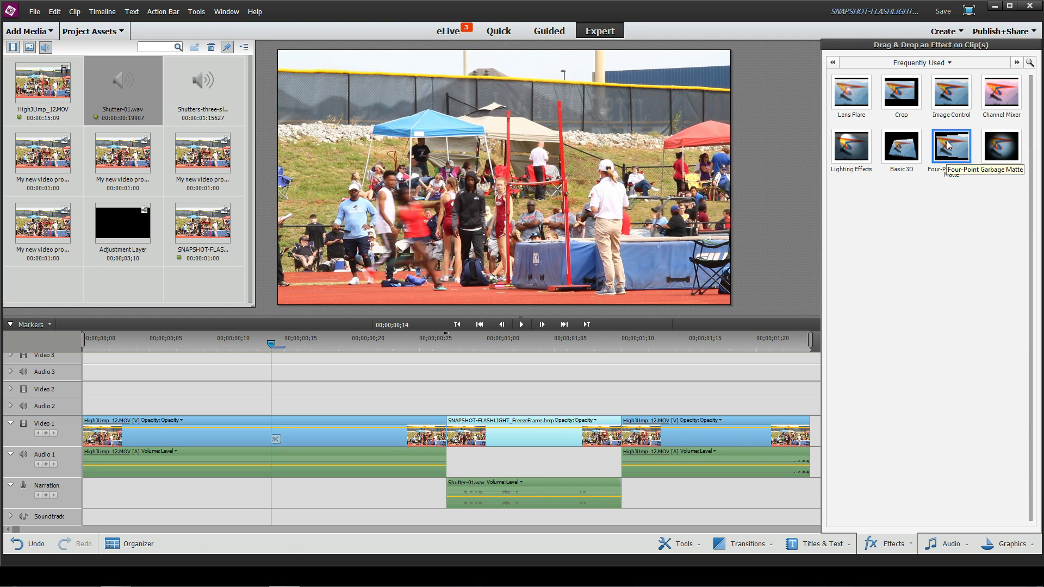
{"action": "left_click_drag", "start_coordinate": [949, 98], "coordinate": [473, 446]}
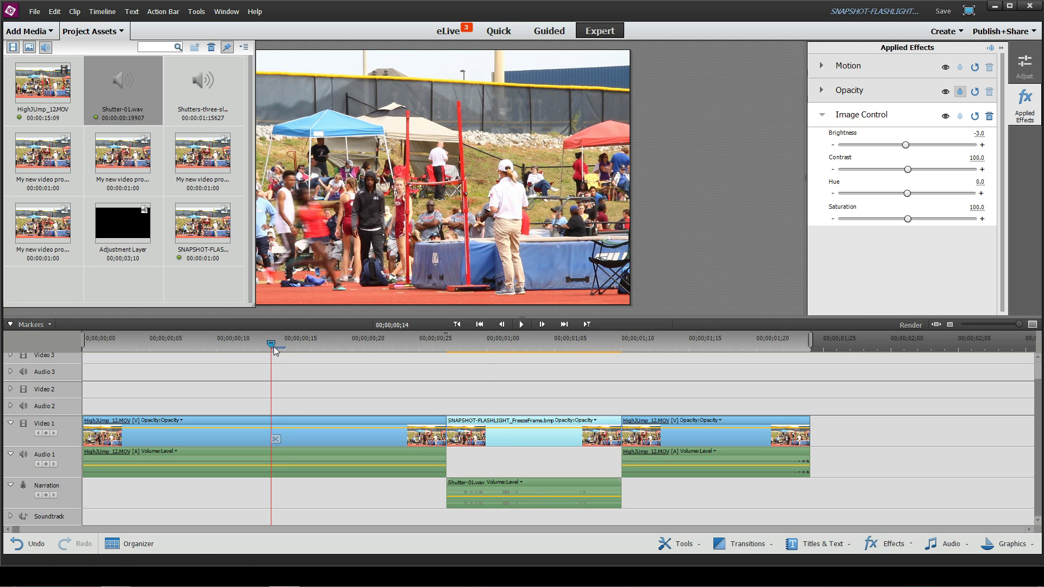
{"action": "left_click_drag", "start_coordinate": [273, 344], "coordinate": [486, 343]}
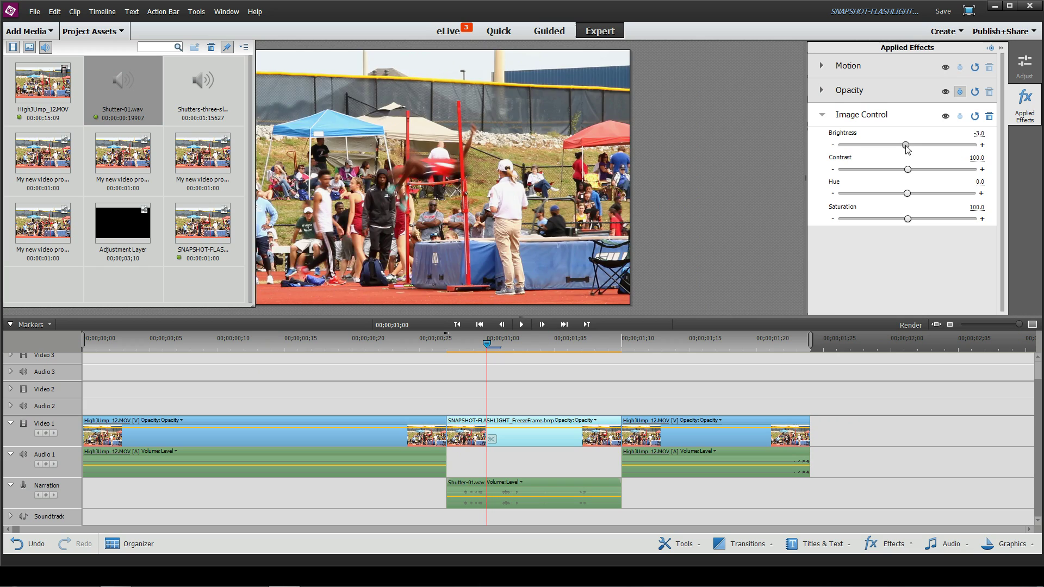
{"action": "left_click_drag", "start_coordinate": [905, 144], "coordinate": [971, 145]}
{"action": "left_click_drag", "start_coordinate": [485, 344], "coordinate": [454, 361]}
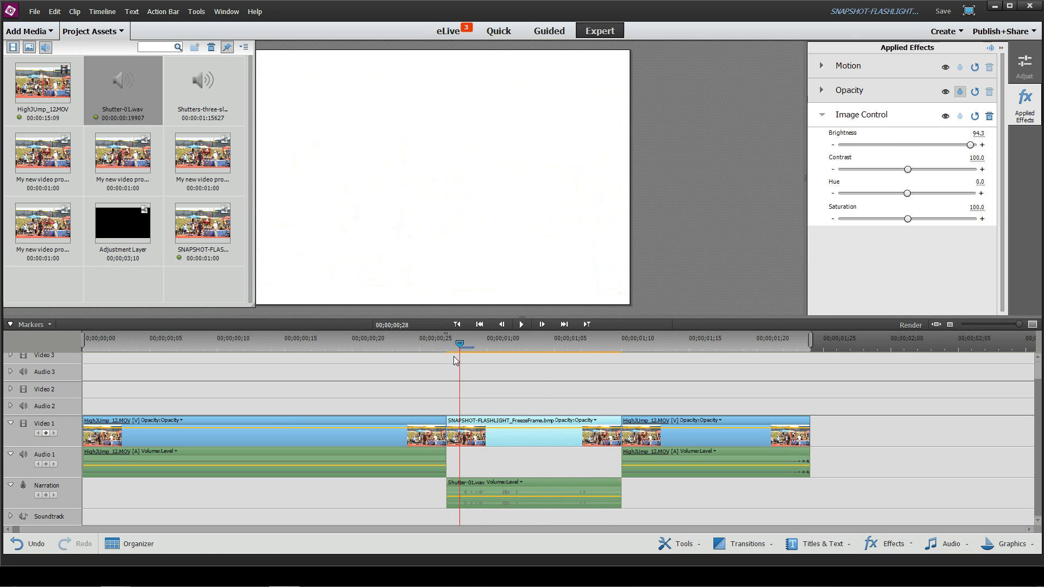
{"action": "left_click_drag", "start_coordinate": [970, 145], "coordinate": [906, 145]}
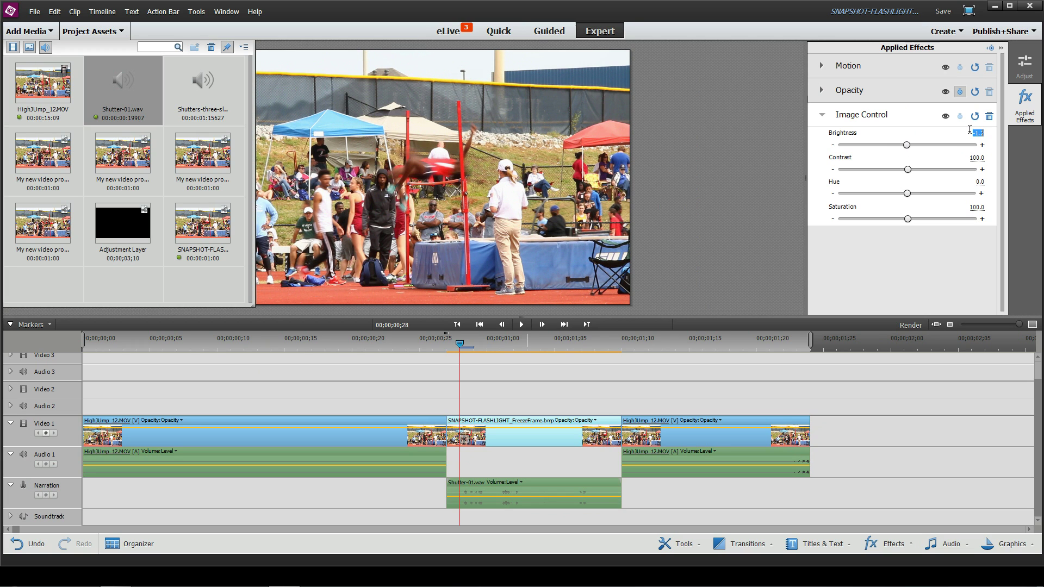
{"action": "type", "text": "0"}
{"action": "key", "text": "Return"}
Enable Brightness animation and add a first 0.0 keyframe near the freeze frame's start.
{"action": "left_click", "coordinate": [993, 47]}
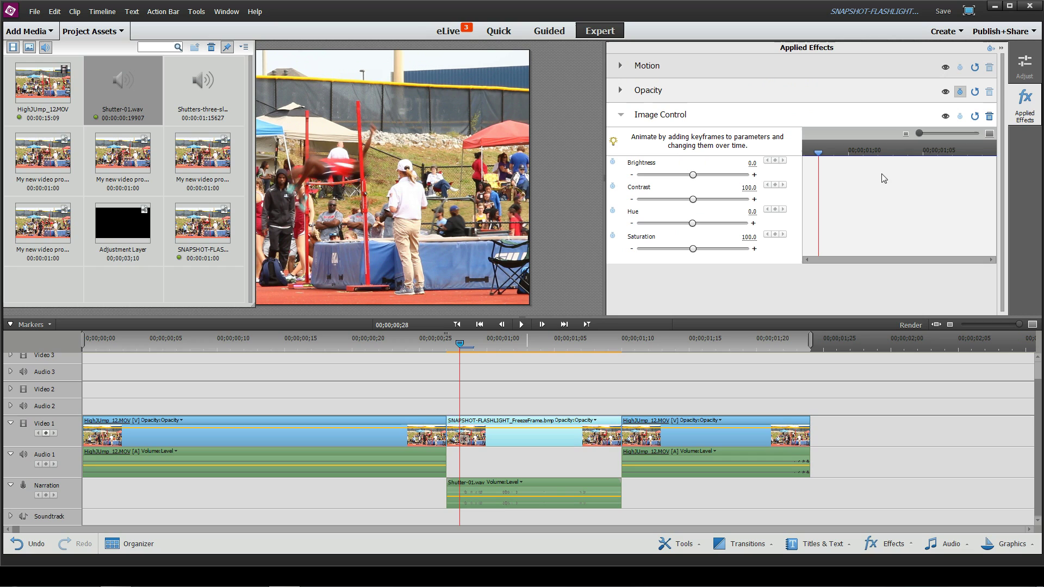
{"action": "left_click_drag", "start_coordinate": [822, 159], "coordinate": [916, 158]}
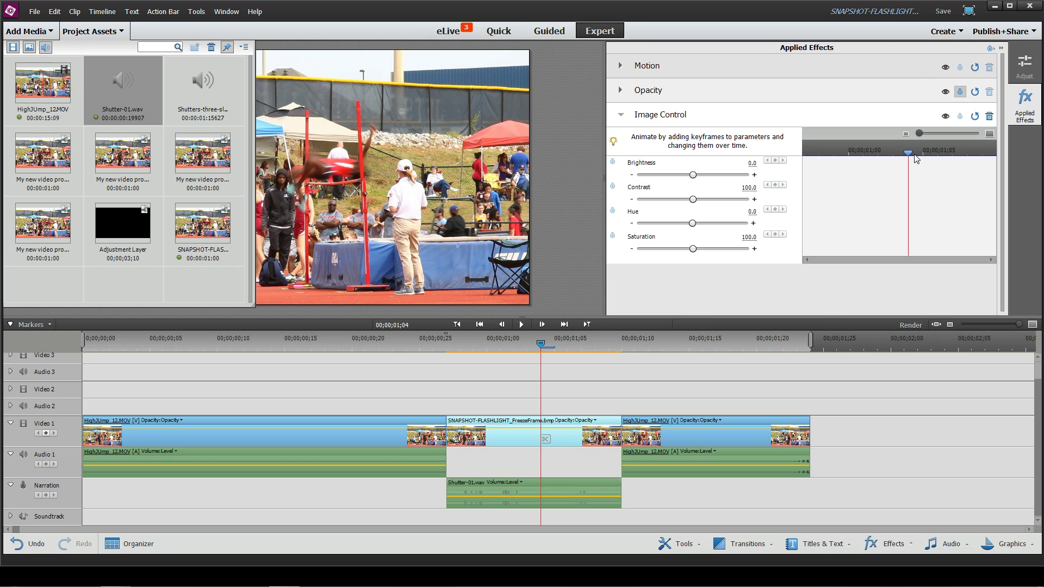
{"action": "left_click_drag", "start_coordinate": [908, 156], "coordinate": [801, 158]}
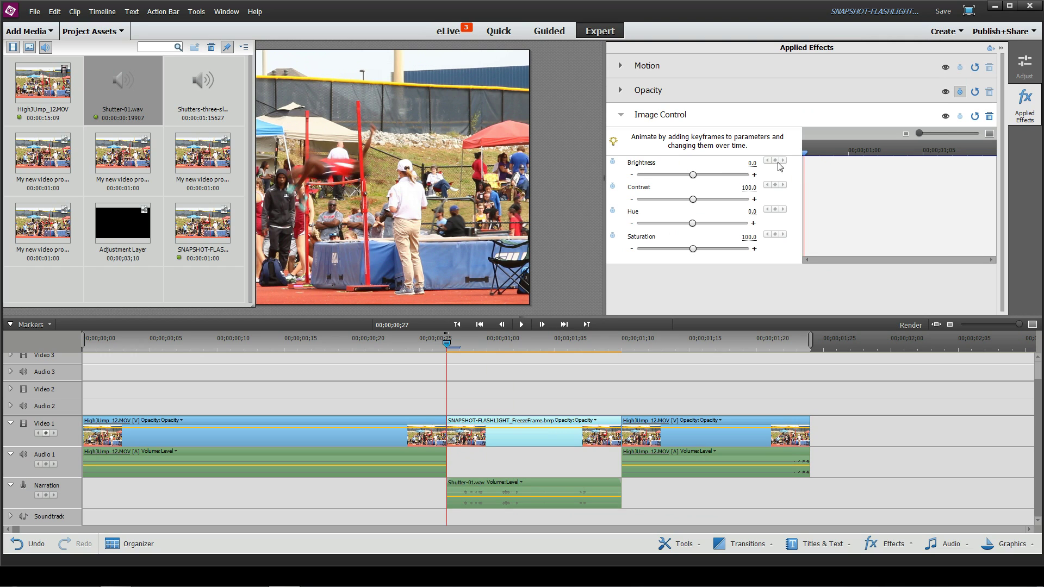
{"action": "left_click", "coordinate": [613, 162]}
{"action": "mouse_move", "coordinate": [806, 154]}
{"action": "left_mouse_down"}
{"action": "mouse_move", "coordinate": [876, 156]}
{"action": "mouse_move", "coordinate": [822, 157]}
{"action": "left_mouse_up"}
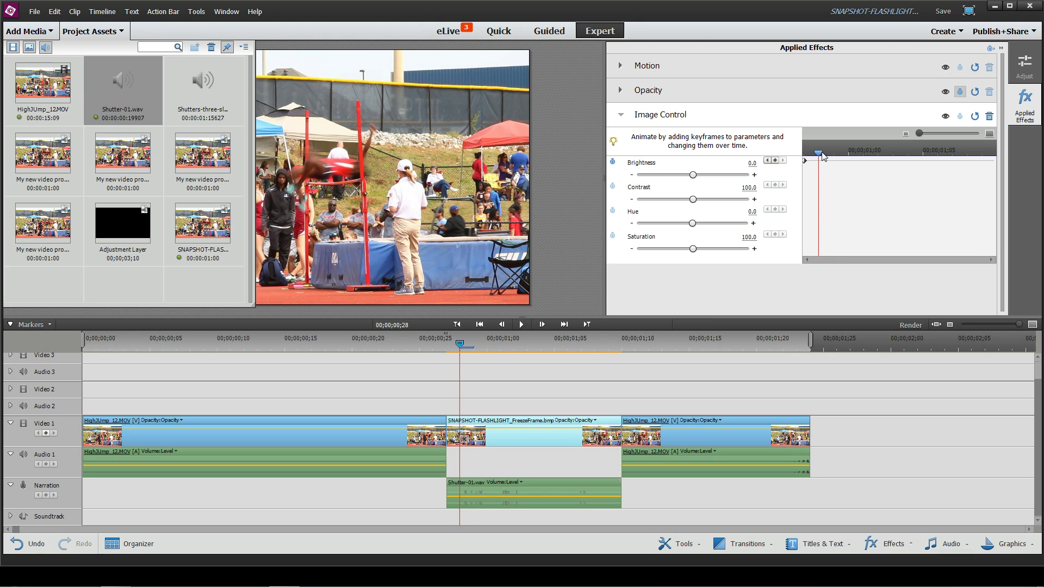
{"action": "left_click", "coordinate": [775, 161]}
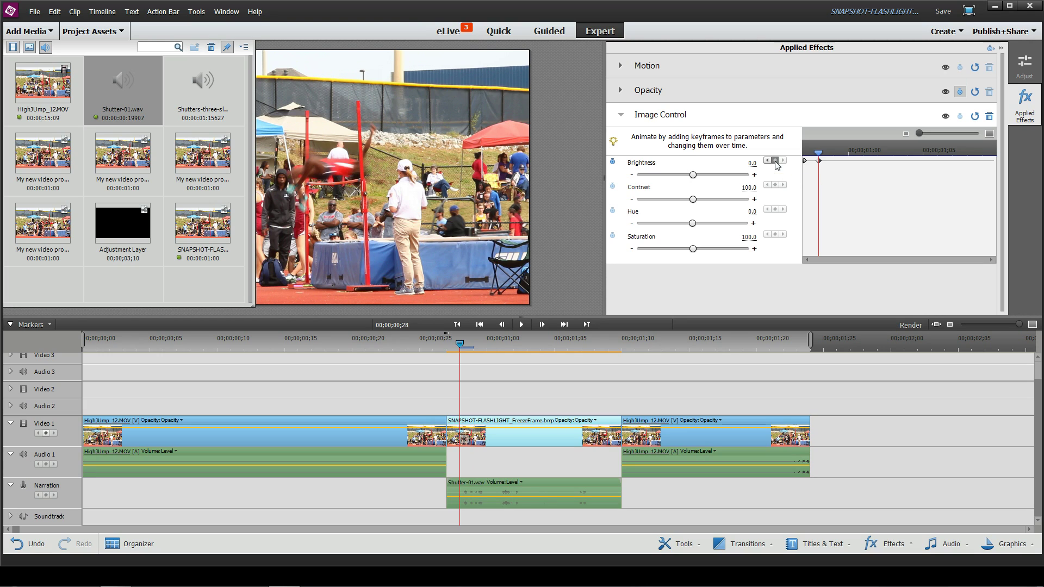
Keyframe Brightness up to 58.2 one frame later, then back to 0.0 the next frame.
{"action": "left_click", "coordinate": [832, 154]}
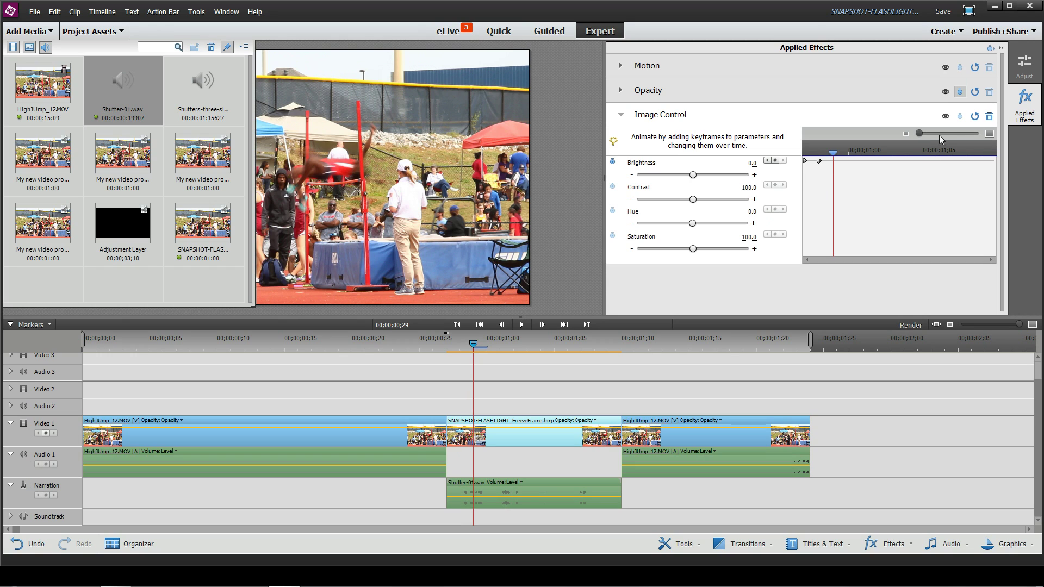
{"action": "left_click_drag", "start_coordinate": [919, 133], "coordinate": [952, 133]}
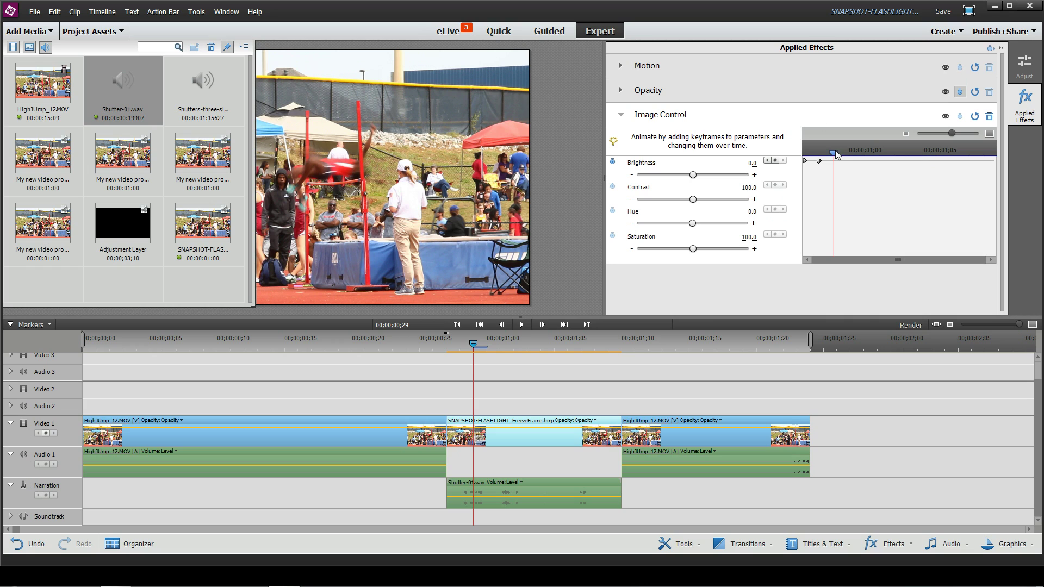
{"action": "mouse_move", "coordinate": [833, 153]}
{"action": "left_mouse_down"}
{"action": "mouse_move", "coordinate": [820, 156]}
{"action": "mouse_move", "coordinate": [834, 155]}
{"action": "left_mouse_up"}
{"action": "left_click_drag", "start_coordinate": [693, 174], "coordinate": [724, 175]}
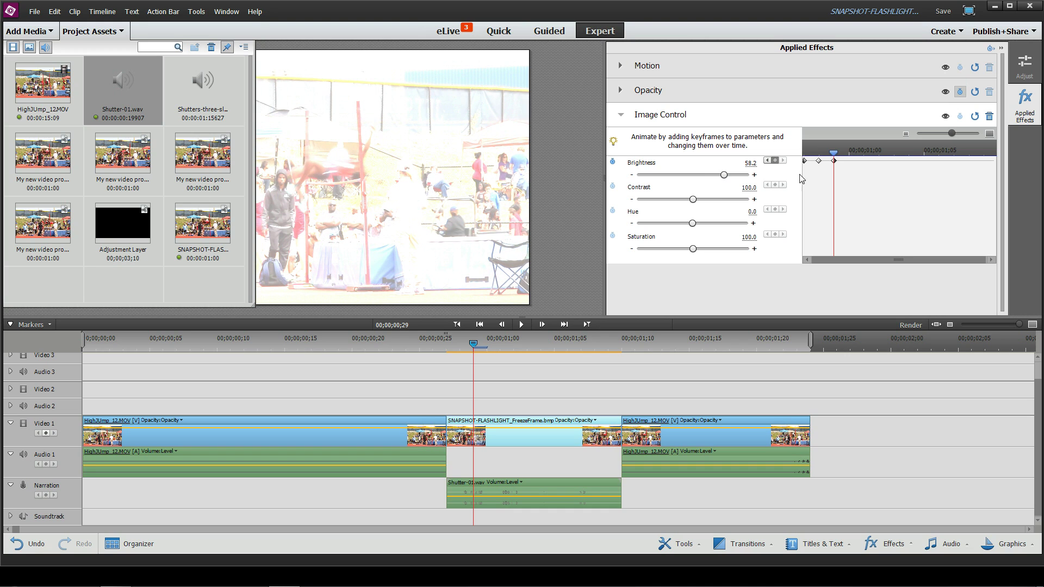
{"action": "left_click_drag", "start_coordinate": [835, 157], "coordinate": [849, 156]}
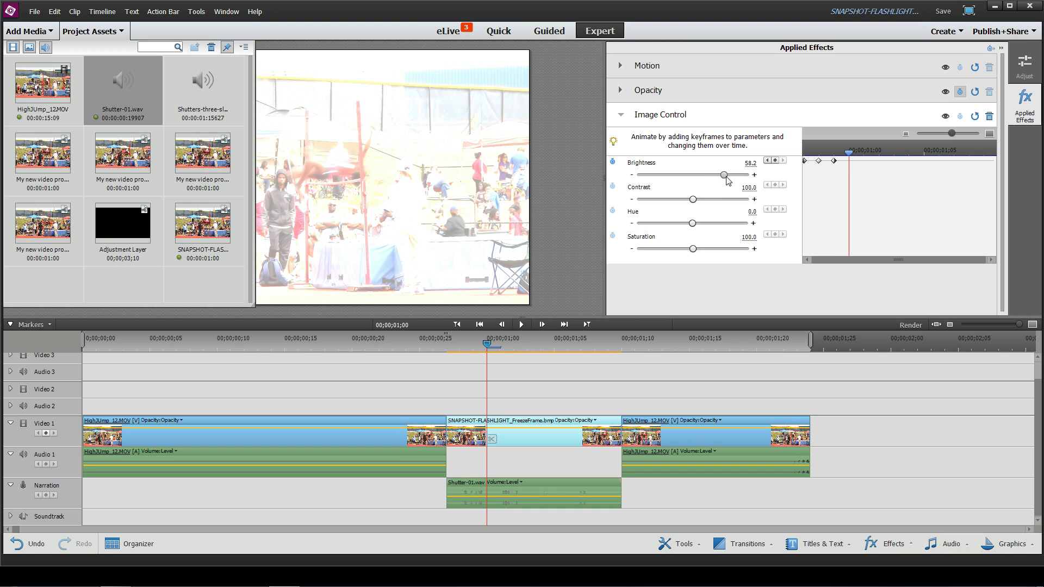
{"action": "left_click_drag", "start_coordinate": [724, 174], "coordinate": [695, 176]}
{"action": "left_click", "coordinate": [751, 163]}
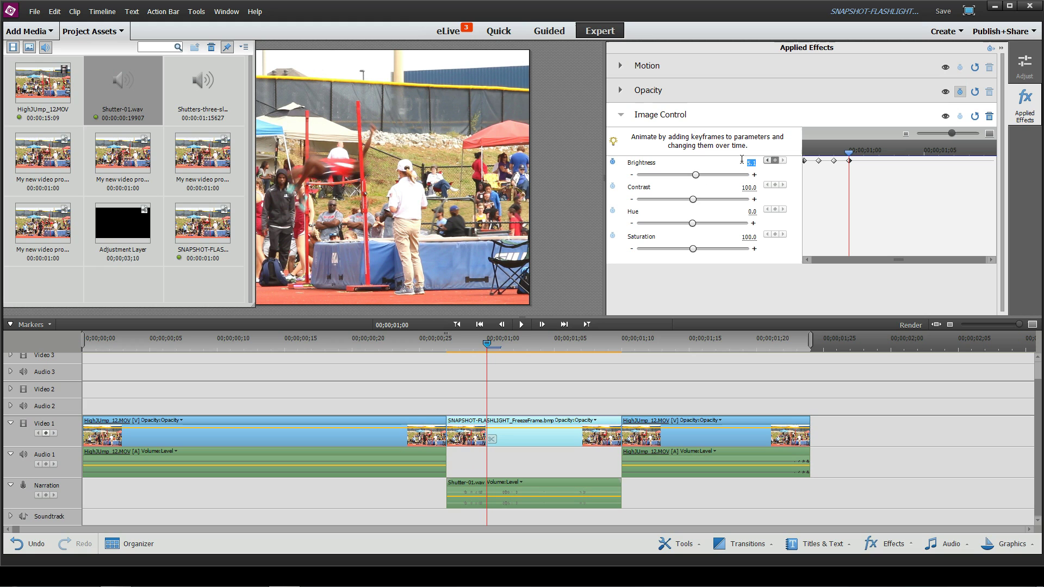
{"action": "type", "text": "0"}
{"action": "key", "text": "Return"}
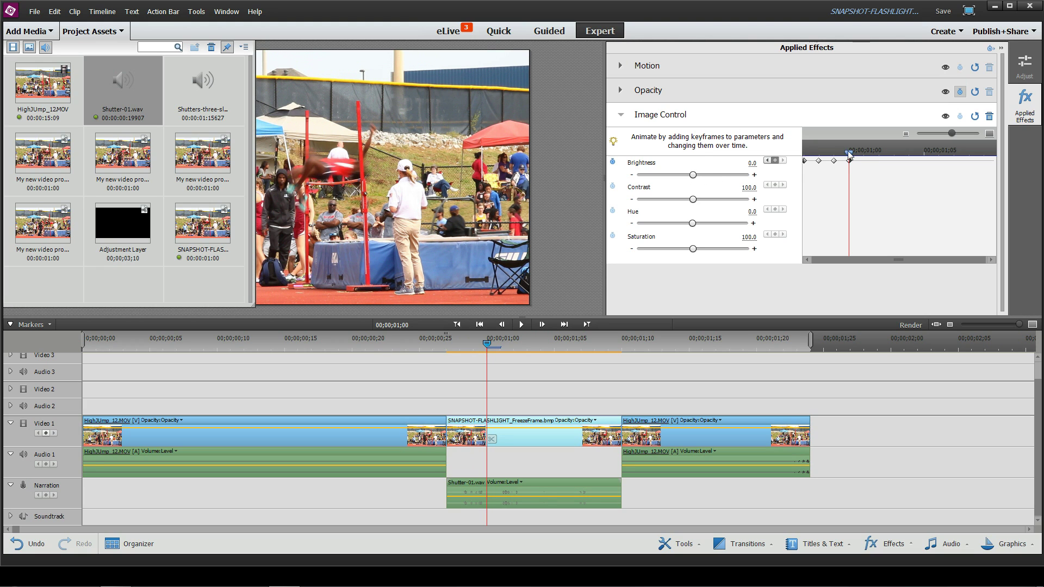
Preview the flash and drag the last Brightness keyframe later to lengthen the fade.
{"action": "left_click_drag", "start_coordinate": [849, 151], "coordinate": [805, 153]}
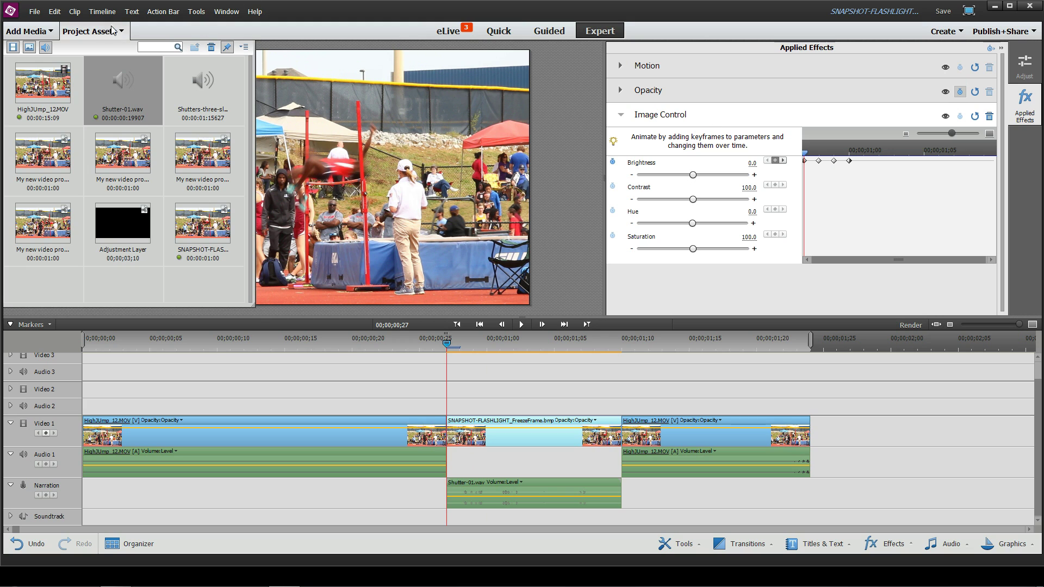
{"action": "left_click", "coordinate": [93, 31]}
{"action": "mouse_move", "coordinate": [805, 154]}
{"action": "left_mouse_down"}
{"action": "mouse_move", "coordinate": [845, 151]}
{"action": "mouse_move", "coordinate": [793, 152]}
{"action": "left_mouse_up"}
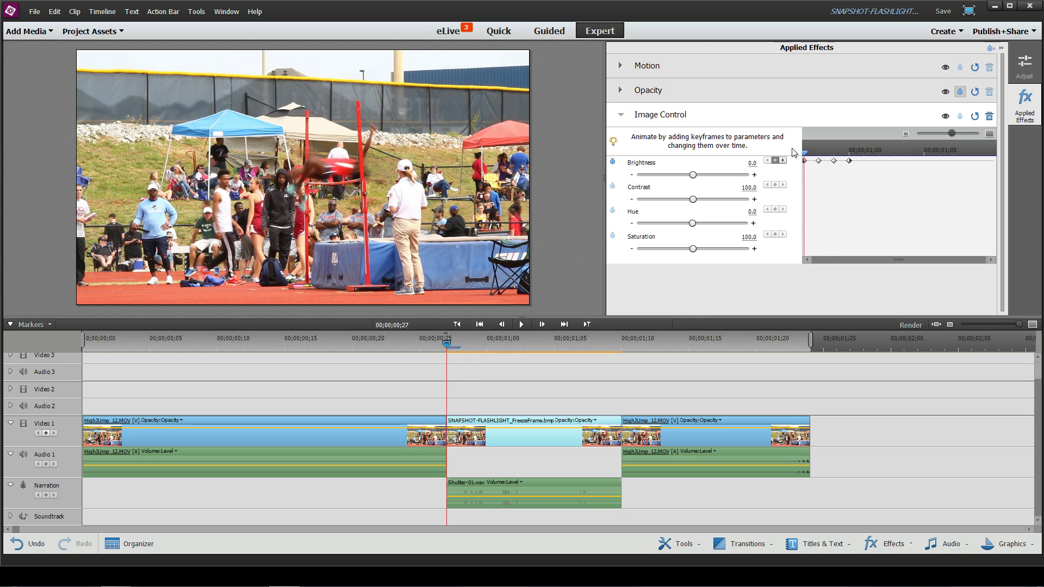
{"action": "left_click", "coordinate": [410, 338]}
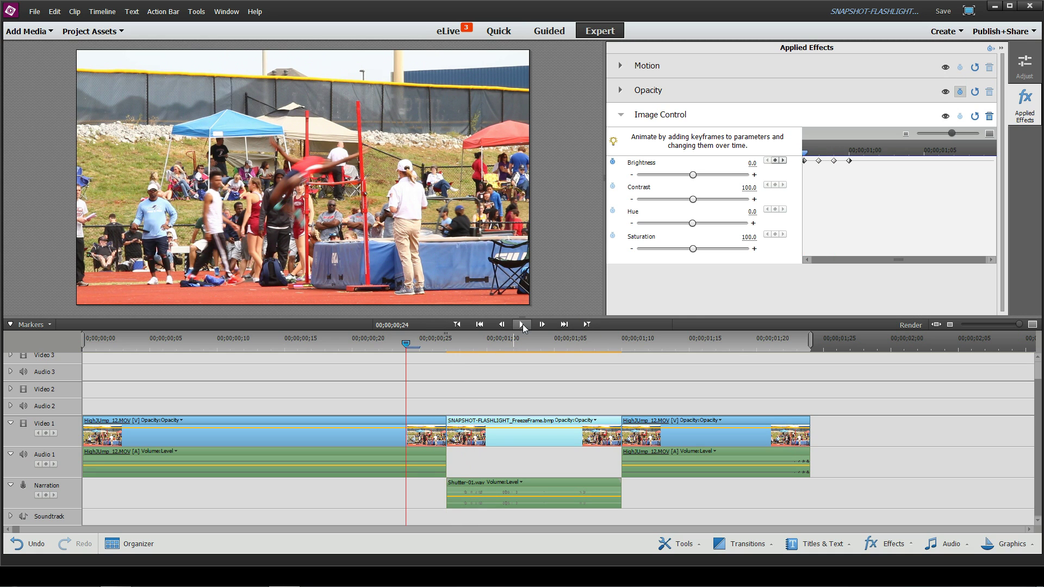
{"action": "left_click", "coordinate": [522, 324]}
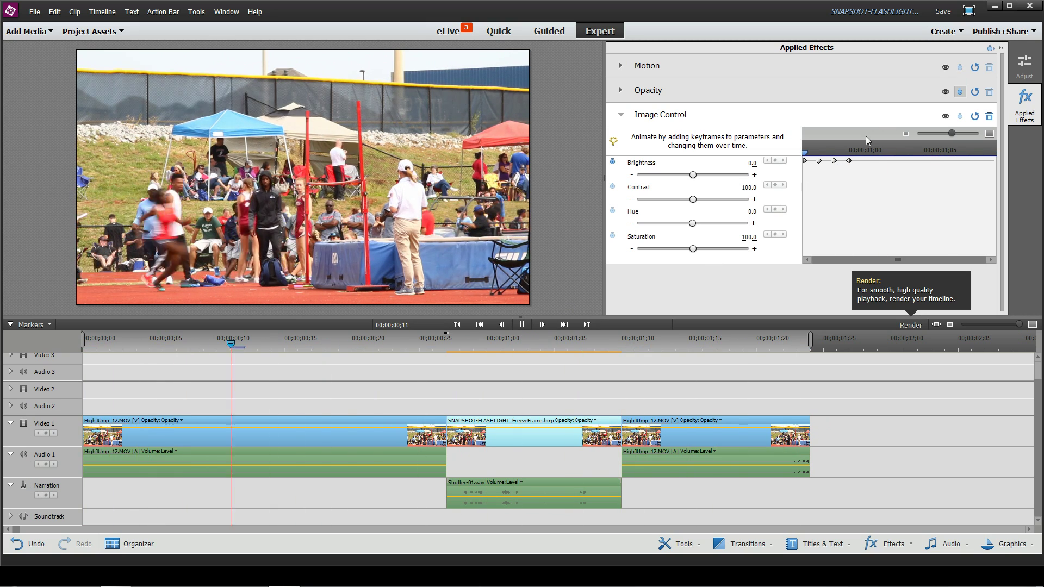
{"action": "left_click", "coordinate": [522, 324]}
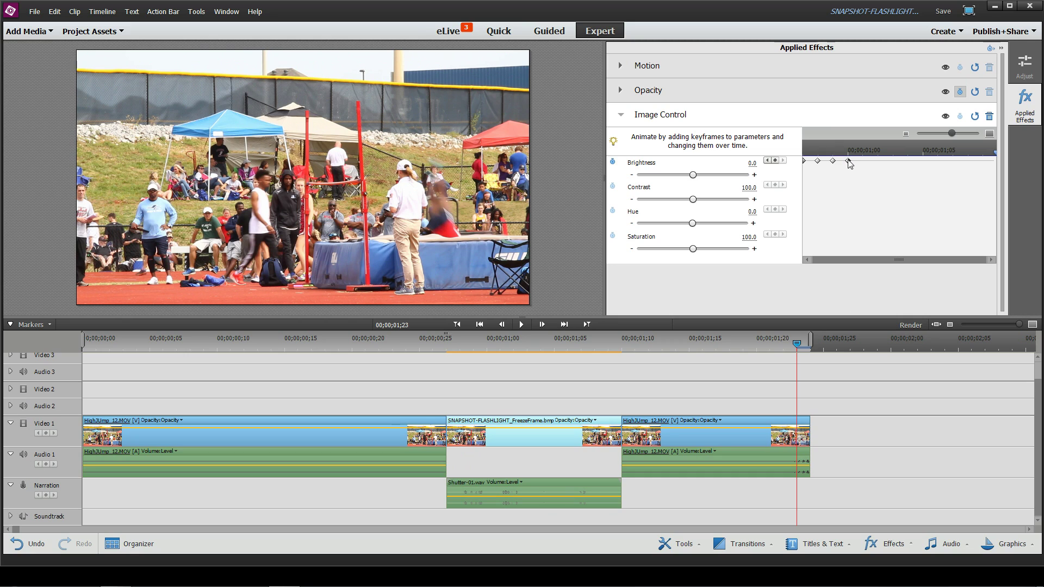
{"action": "left_click_drag", "start_coordinate": [849, 161], "coordinate": [890, 161]}
Shift the final Brightness keyframe slightly later and play back the revised flash.
{"action": "left_click_drag", "start_coordinate": [471, 342], "coordinate": [419, 345]}
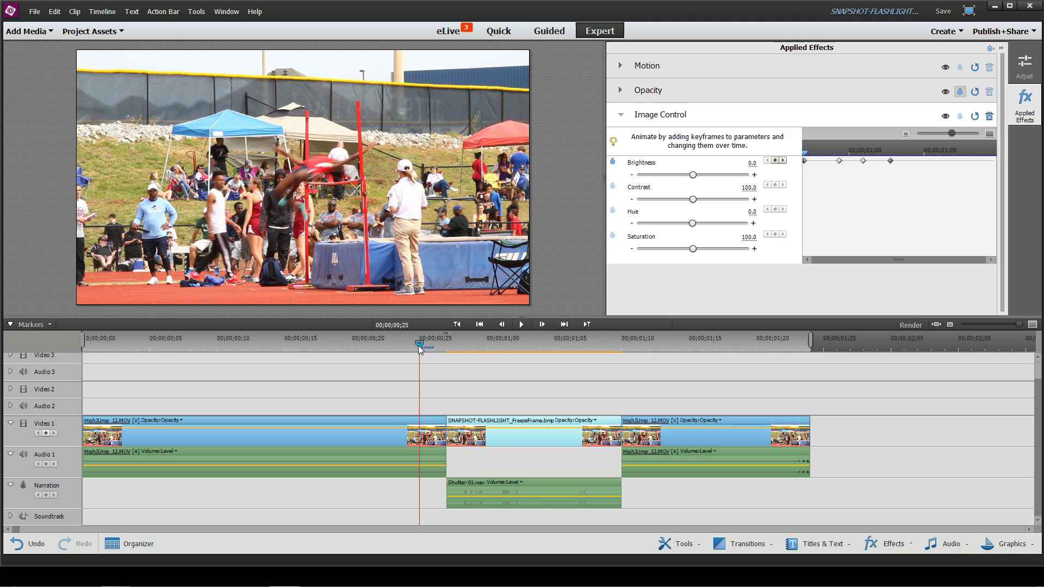
{"action": "left_click", "coordinate": [522, 325]}
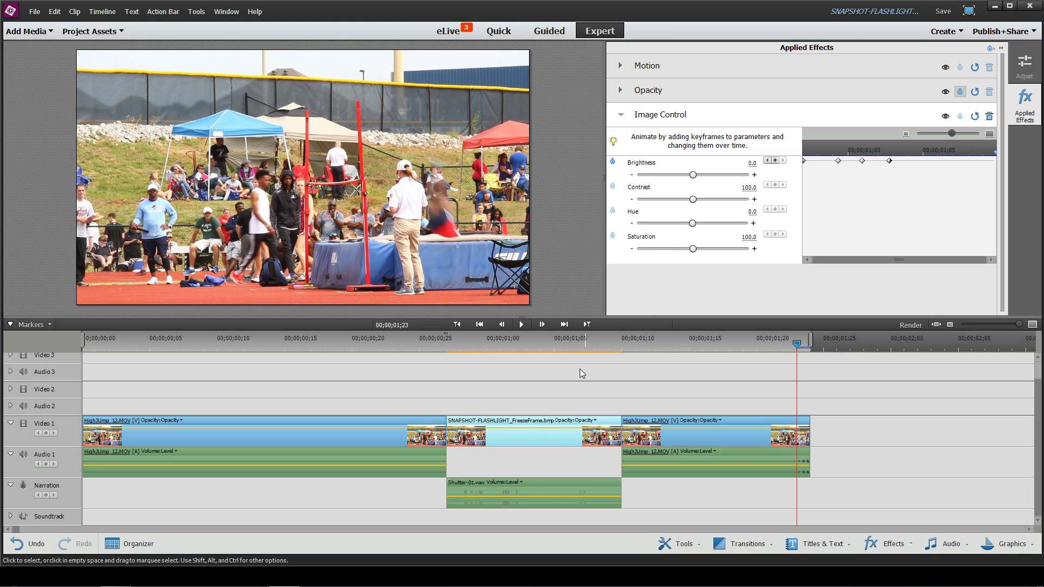
{"action": "left_click", "coordinate": [514, 370]}
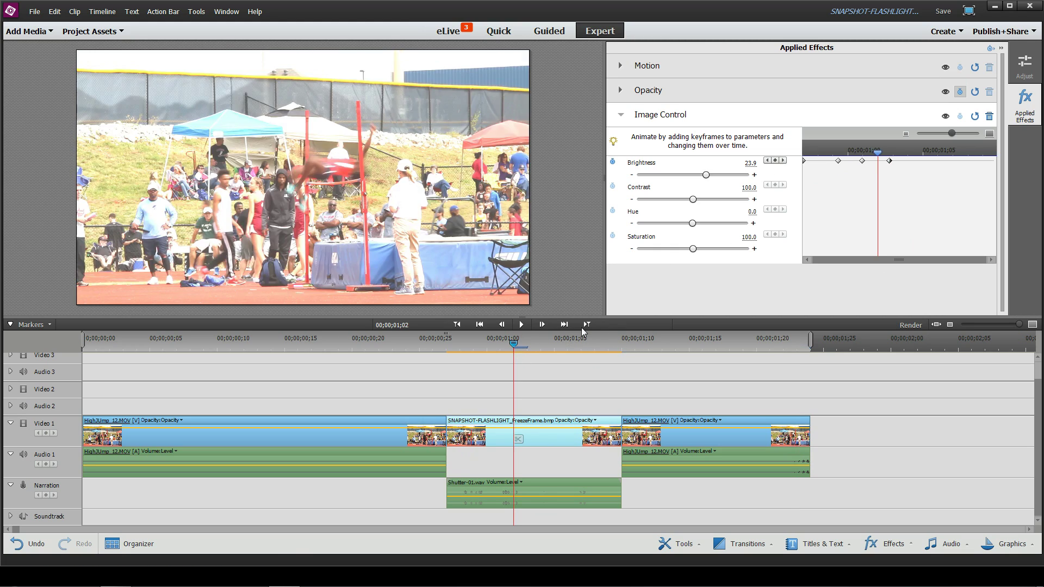
Raise the peak Brightness keyframe from 58.2 to 67.3.
{"action": "left_click", "coordinate": [767, 160]}
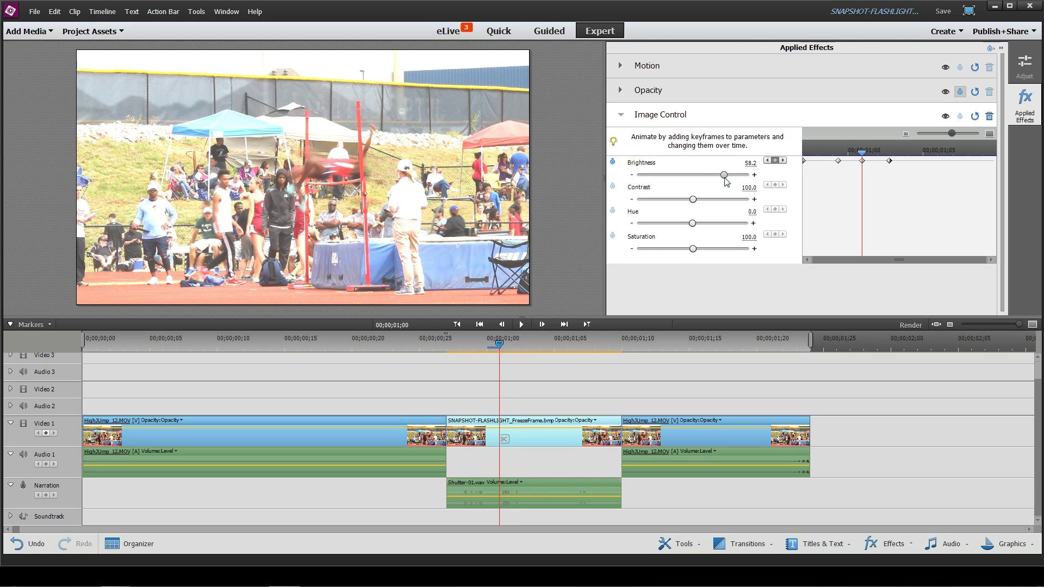
{"action": "left_click_drag", "start_coordinate": [727, 182], "coordinate": [731, 182]}
{"action": "left_click", "coordinate": [767, 161]}
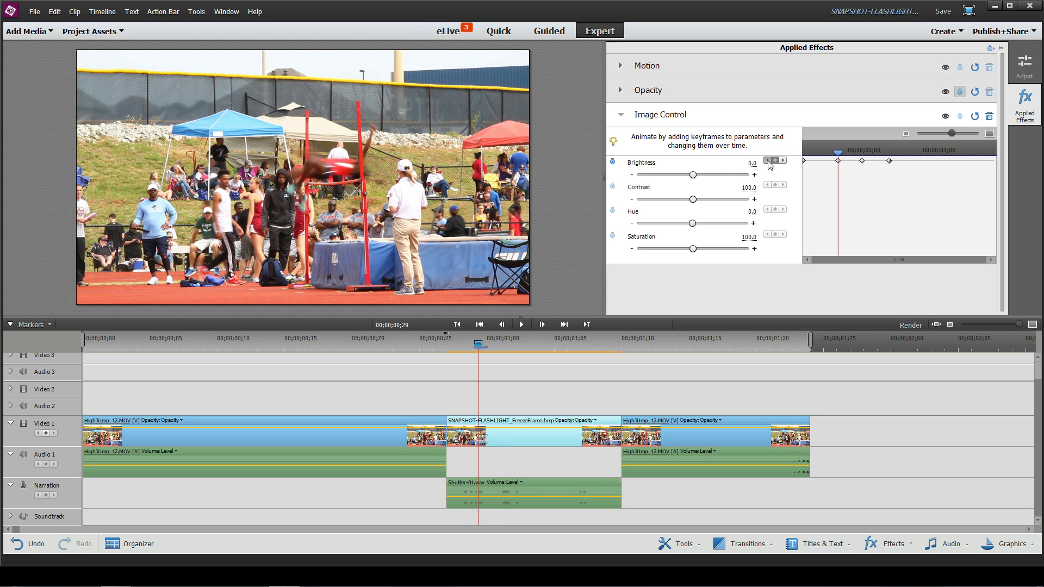
{"action": "mouse_move", "coordinate": [839, 155]}
{"action": "left_mouse_down"}
{"action": "mouse_move", "coordinate": [823, 162]}
{"action": "mouse_move", "coordinate": [832, 162]}
{"action": "left_mouse_up"}
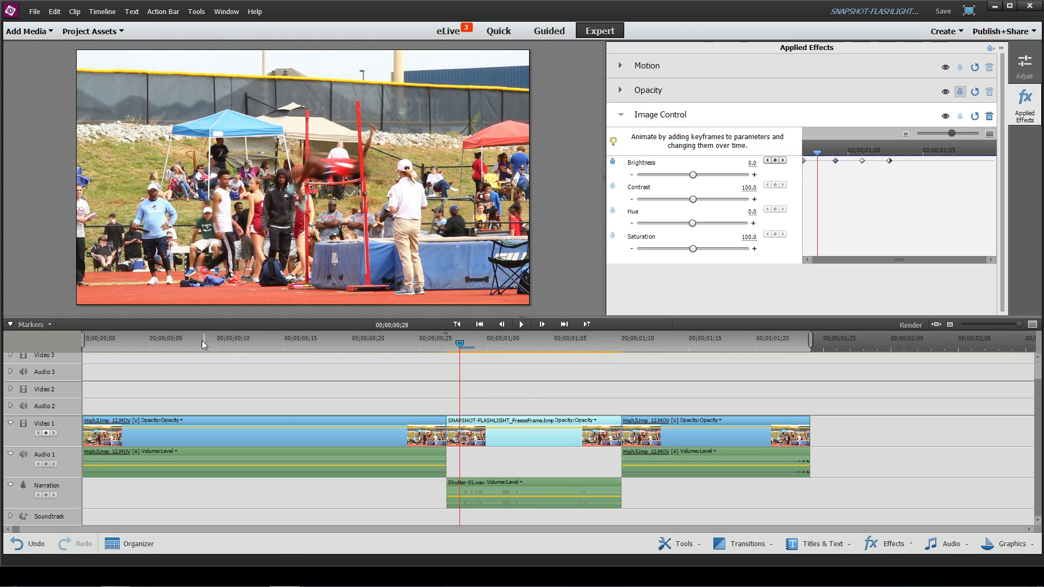
{"action": "left_click", "coordinate": [123, 338]}
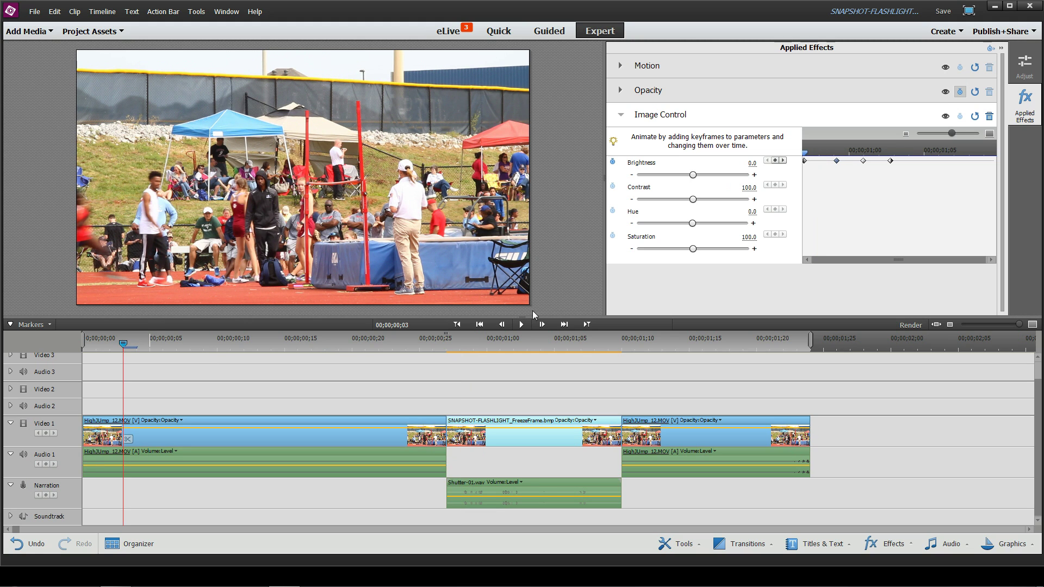
{"action": "left_click", "coordinate": [1000, 48]}
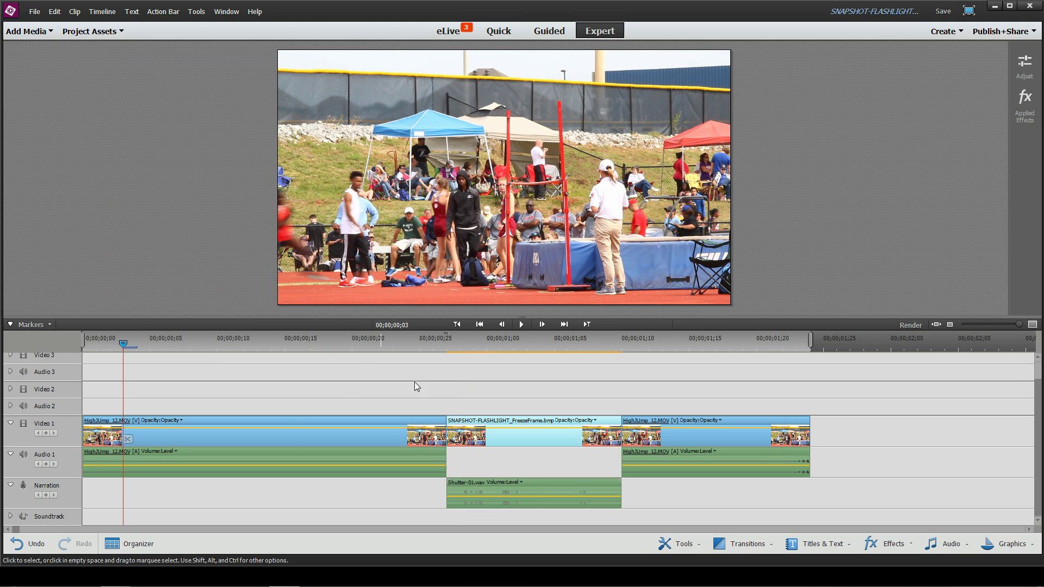
{"action": "left_click", "coordinate": [520, 325]}
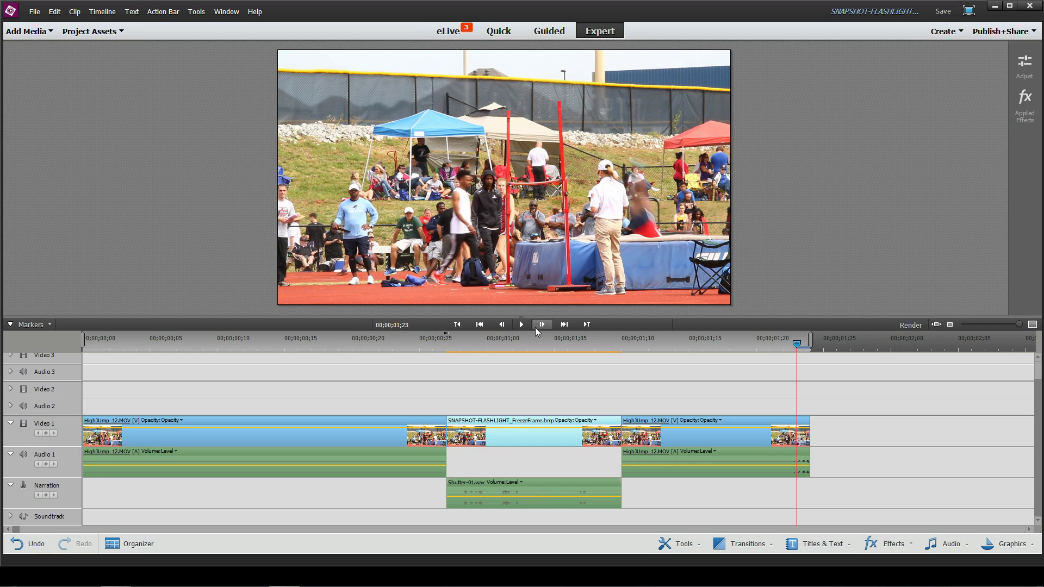
{"action": "left_click", "coordinate": [653, 435]}
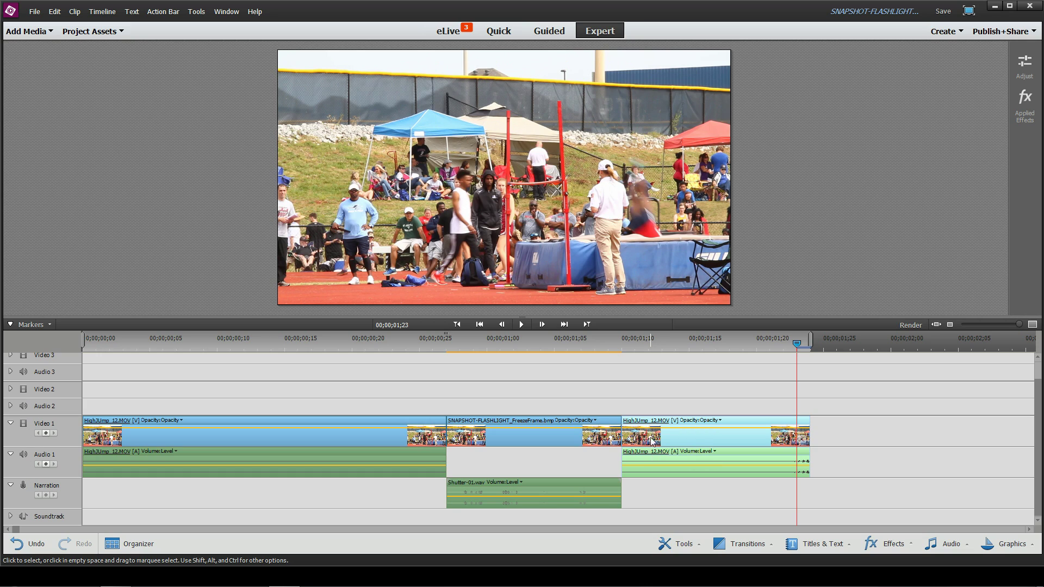
Delete the trailing HighJump_12.MOV clip, the freeze frame and Shutter-01.wav.
{"action": "key", "text": "Delete"}
{"action": "left_click", "coordinate": [579, 442]}
{"action": "key", "text": "Delete"}
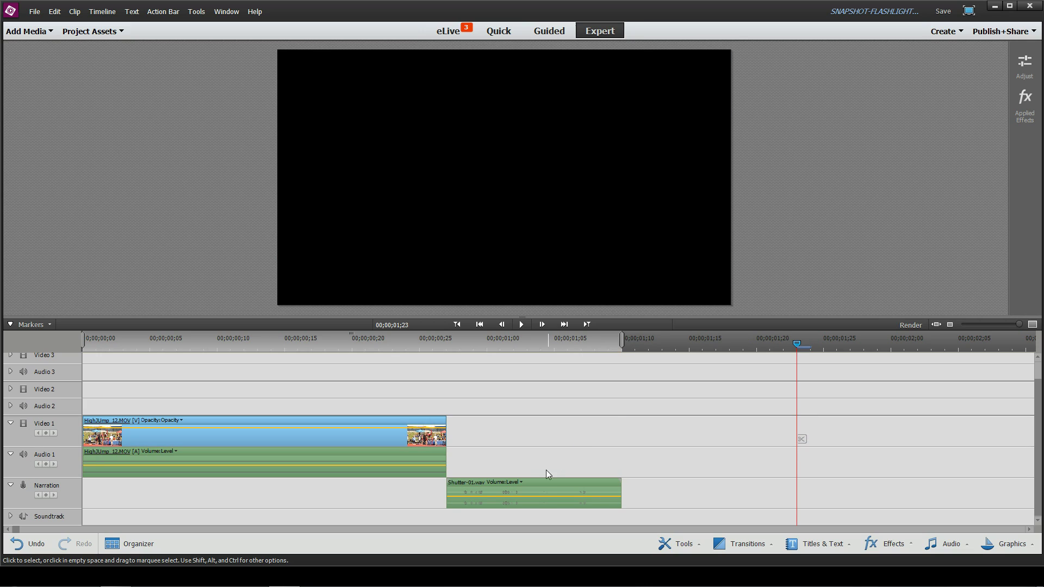
{"action": "left_click", "coordinate": [536, 479]}
{"action": "key", "text": "Delete"}
Extend the remaining clip to full length and find the jump moment near 00;00;00;22.
{"action": "left_click", "coordinate": [367, 438]}
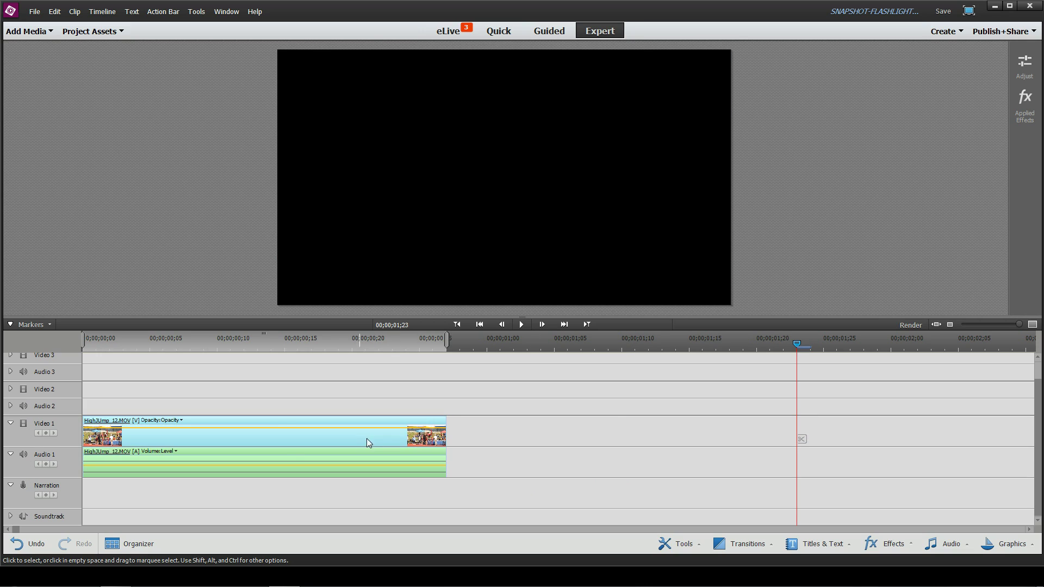
{"action": "left_click_drag", "start_coordinate": [457, 437], "coordinate": [796, 436]}
{"action": "left_click", "coordinate": [337, 338]}
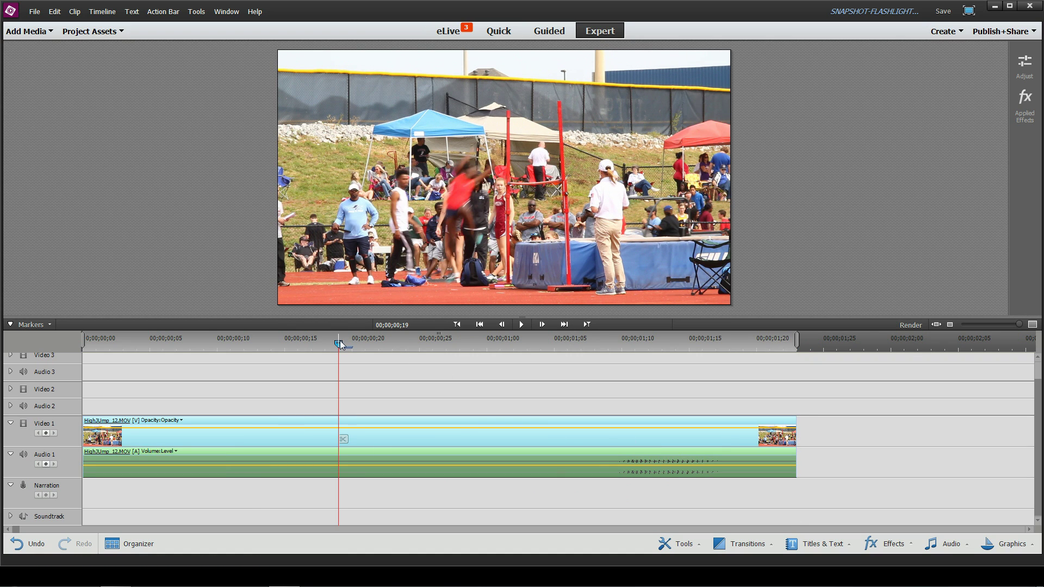
{"action": "left_click", "coordinate": [379, 339]}
{"action": "mouse_move", "coordinate": [392, 345]}
{"action": "left_mouse_down"}
{"action": "mouse_move", "coordinate": [375, 342]}
{"action": "mouse_move", "coordinate": [567, 351]}
{"action": "mouse_move", "coordinate": [370, 352]}
{"action": "mouse_move", "coordinate": [388, 354]}
{"action": "left_mouse_up"}
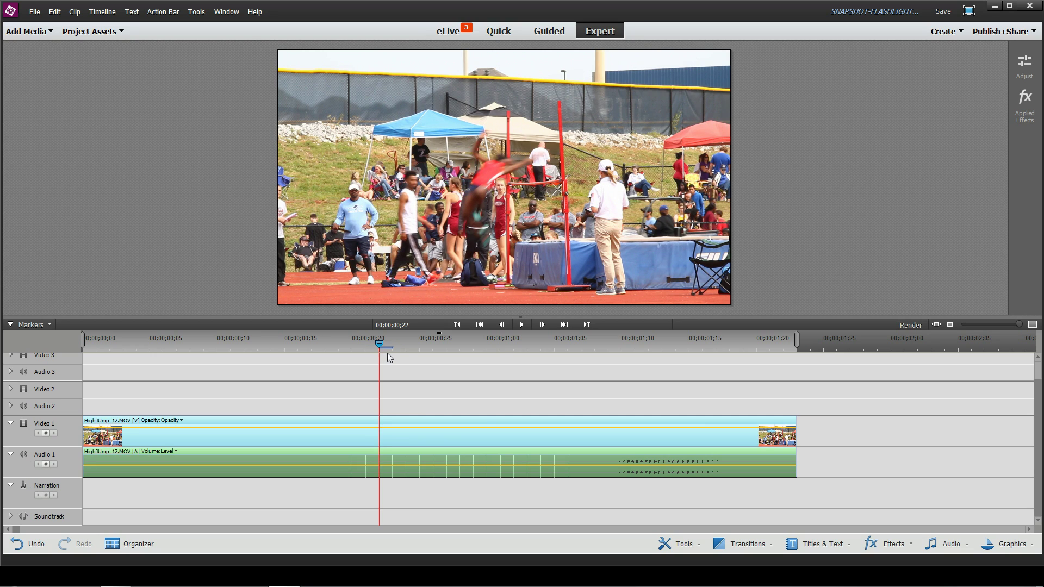
Insert the first 1-second freeze frame at the current jump moment.
{"action": "mouse_move", "coordinate": [377, 364]}
{"action": "left_click", "coordinate": [196, 11]}
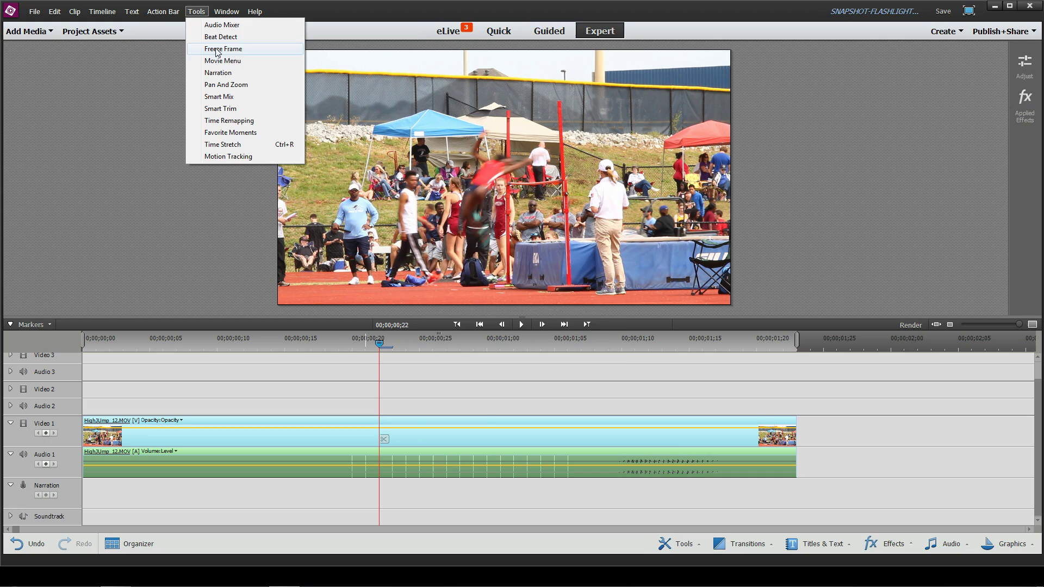
{"action": "left_click", "coordinate": [217, 50]}
{"action": "left_click", "coordinate": [506, 328]}
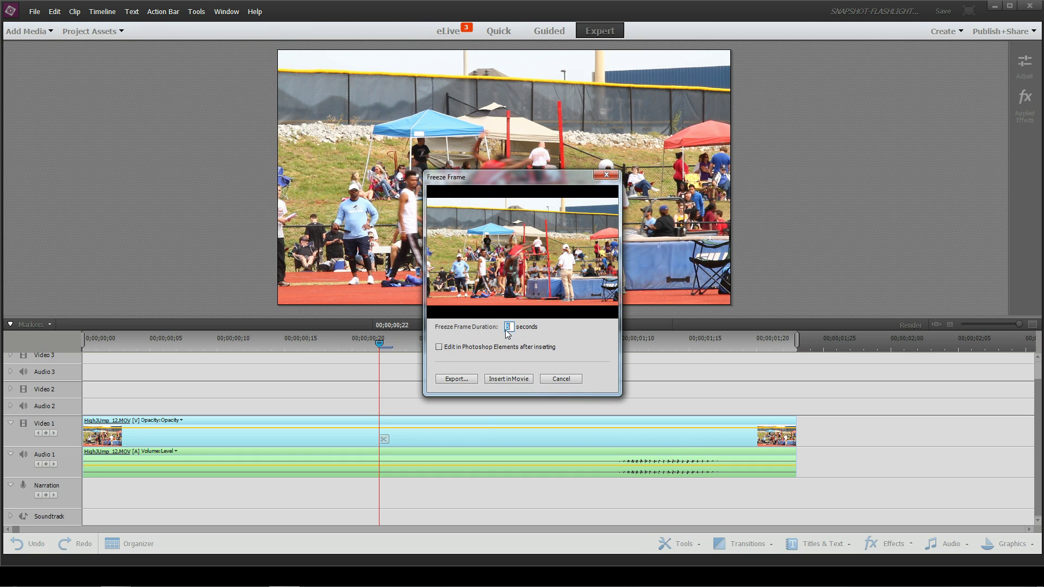
{"action": "type", "text": "1"}
{"action": "left_click", "coordinate": [504, 377]}
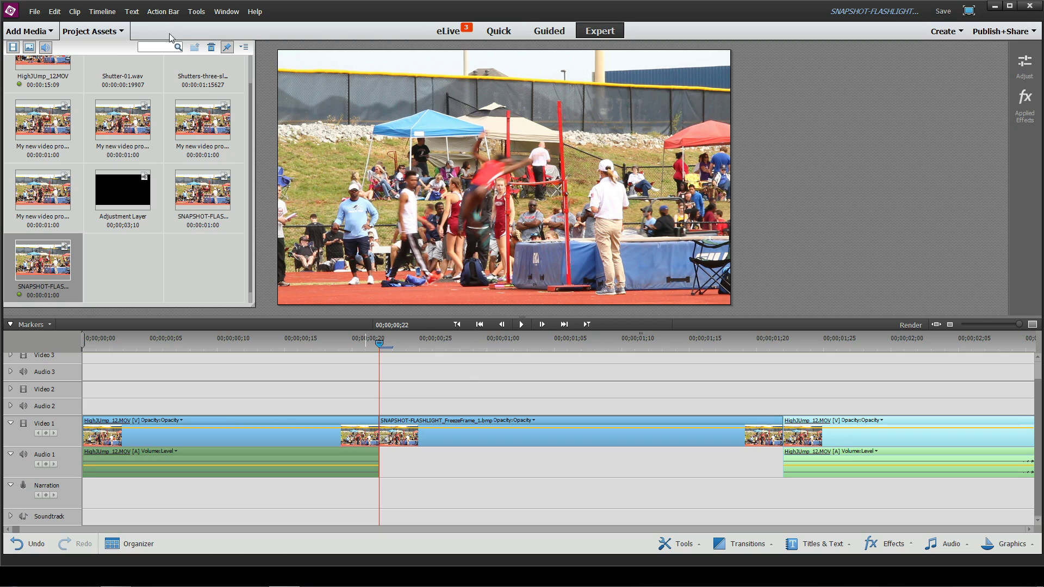
Insert a second 1-second freeze frame at the next moment of the jump.
{"action": "left_click", "coordinate": [950, 325]}
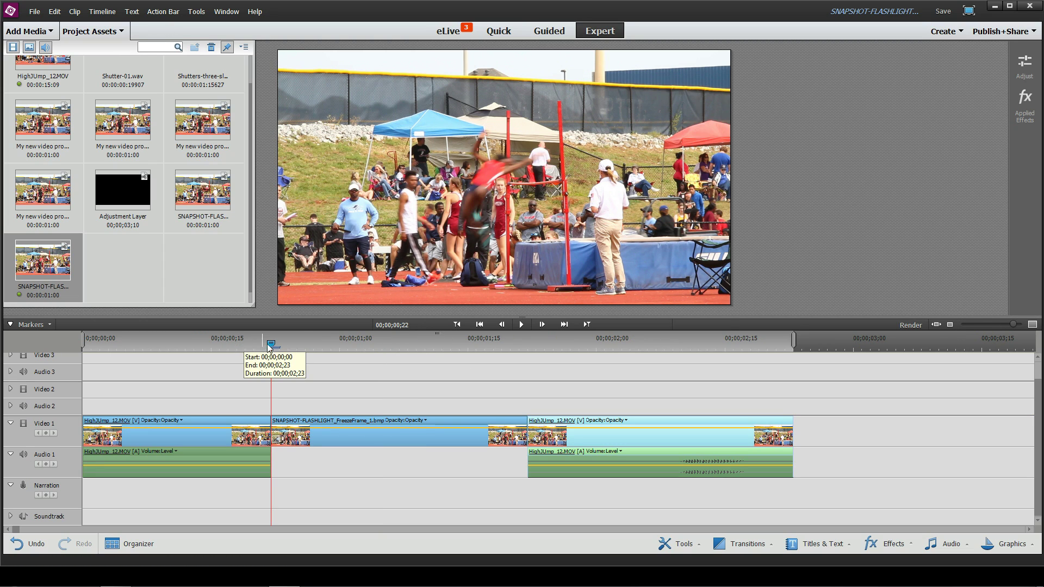
{"action": "left_click_drag", "start_coordinate": [266, 343], "coordinate": [570, 352]}
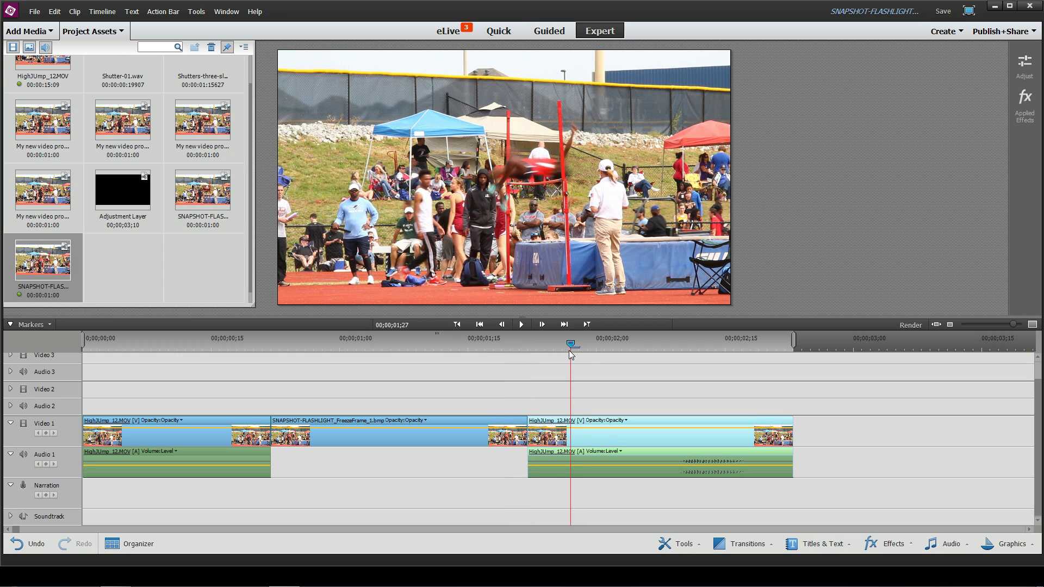
{"action": "left_click", "coordinate": [197, 12]}
{"action": "left_click", "coordinate": [209, 48]}
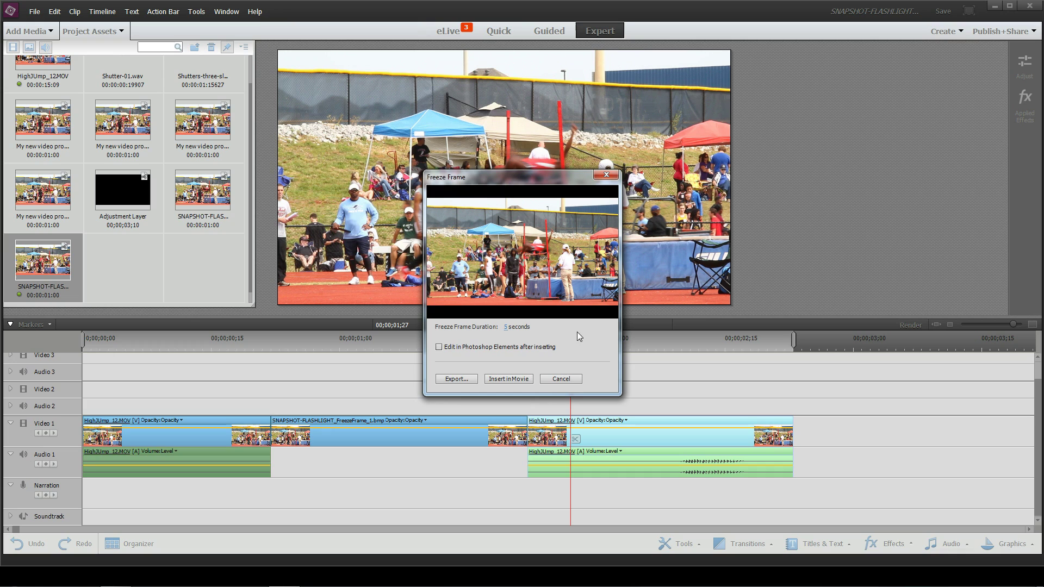
{"action": "left_click", "coordinate": [504, 329]}
{"action": "left_click", "coordinate": [504, 328]}
{"action": "left_click", "coordinate": [509, 379]}
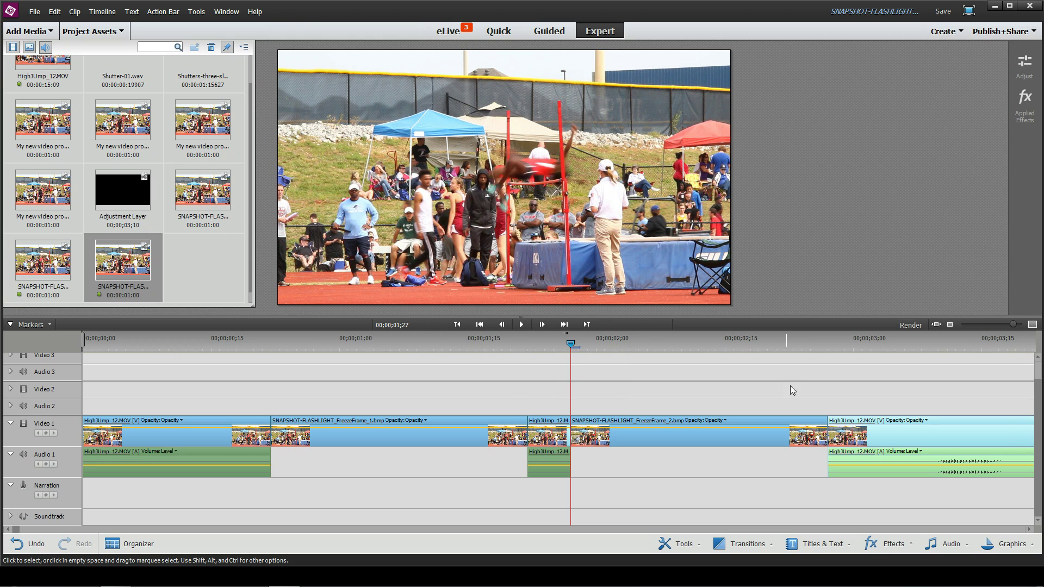
Insert a third 1-second freeze frame at about 00;00;03;02.
{"action": "left_click", "coordinate": [588, 343]}
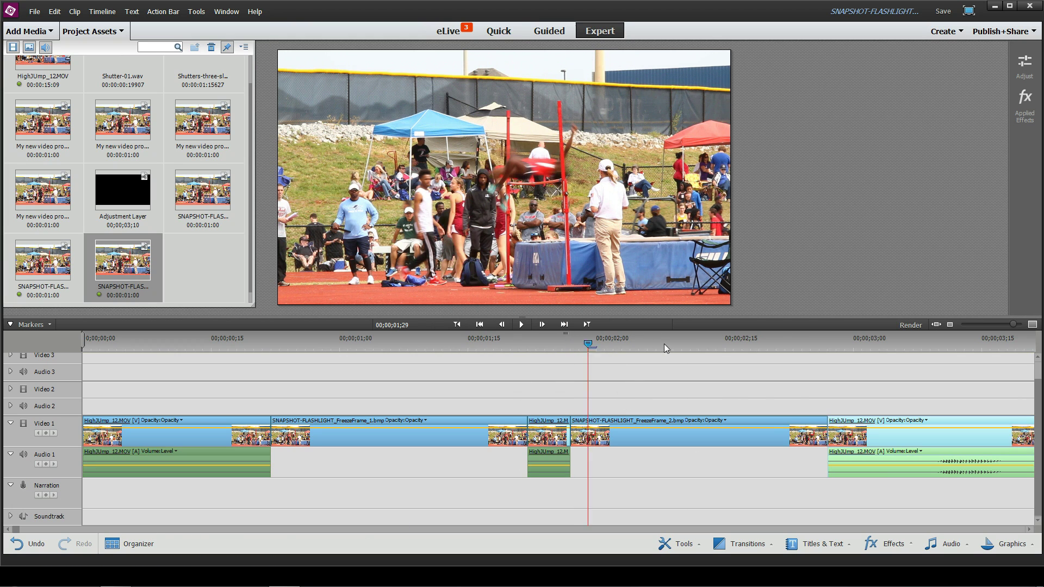
{"action": "left_click_drag", "start_coordinate": [664, 343], "coordinate": [873, 348]}
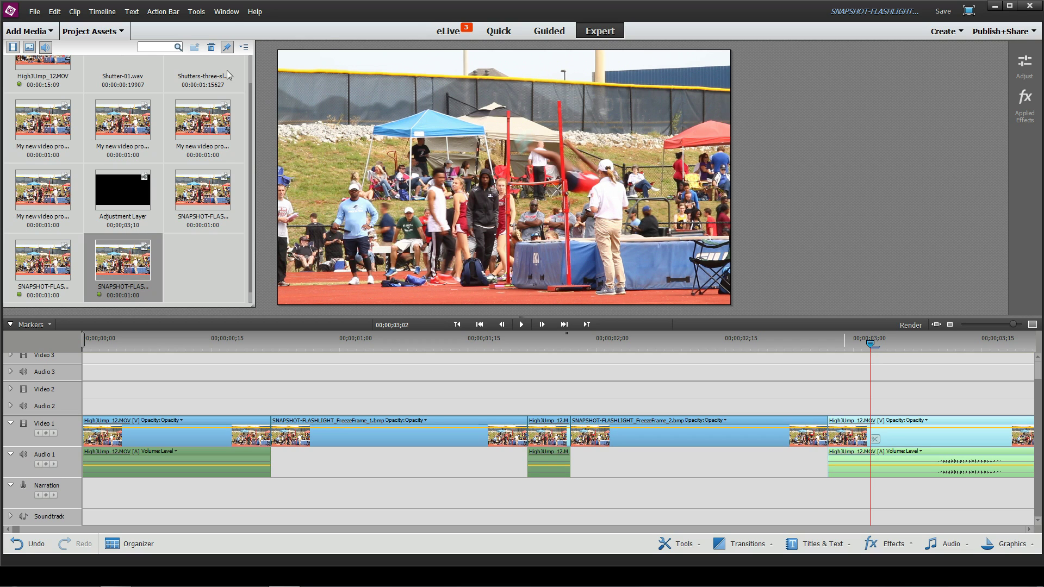
{"action": "left_click", "coordinate": [226, 11]}
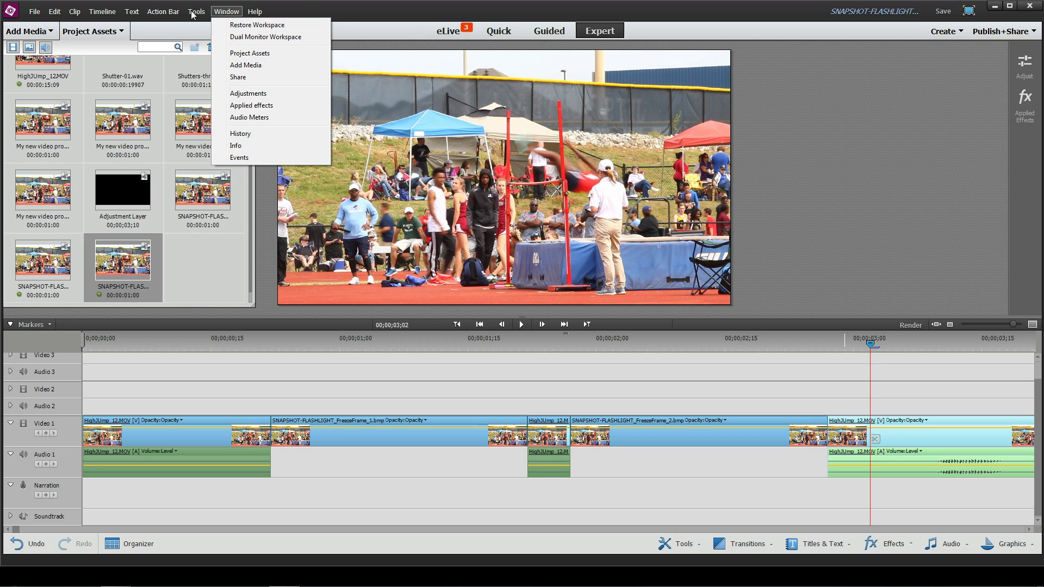
{"action": "mouse_move", "coordinate": [193, 15]}
{"action": "left_click", "coordinate": [215, 52]}
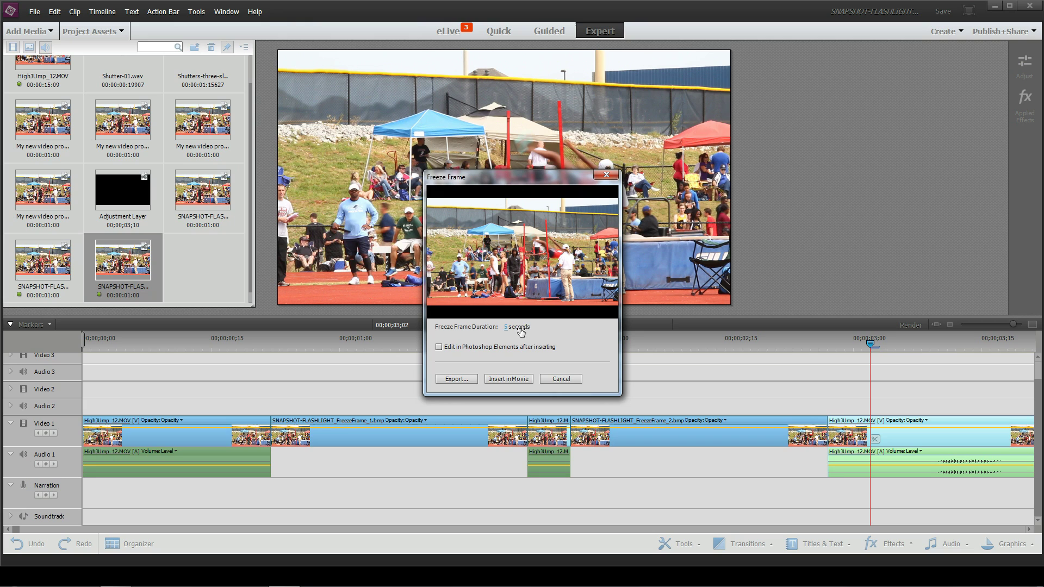
{"action": "left_click", "coordinate": [507, 327]}
{"action": "type", "text": "1"}
{"action": "left_click", "coordinate": [508, 377]}
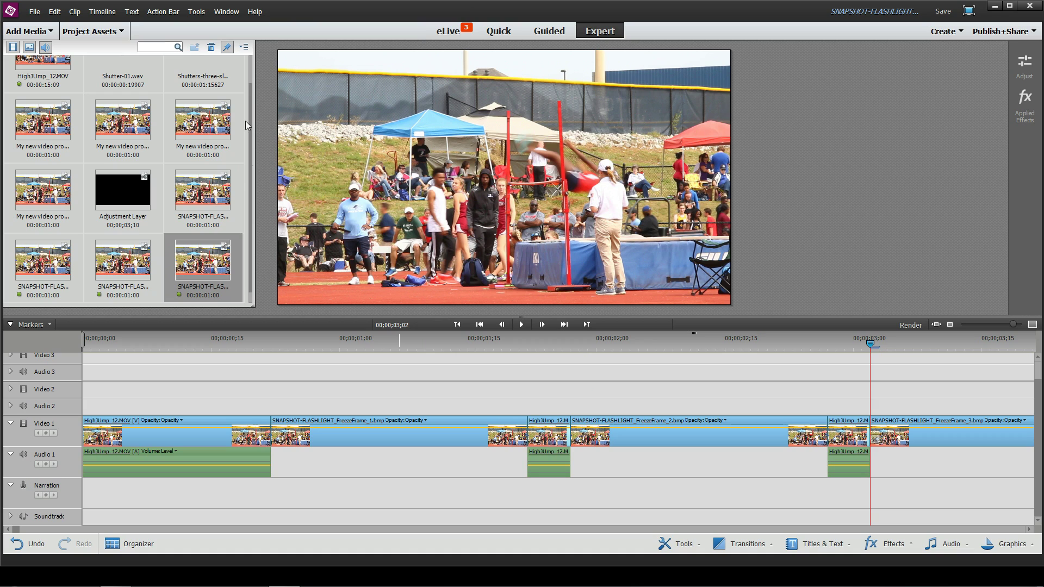
Place Shutters-three-slow-01.wav on the Narration track.
{"action": "left_click", "coordinate": [249, 72]}
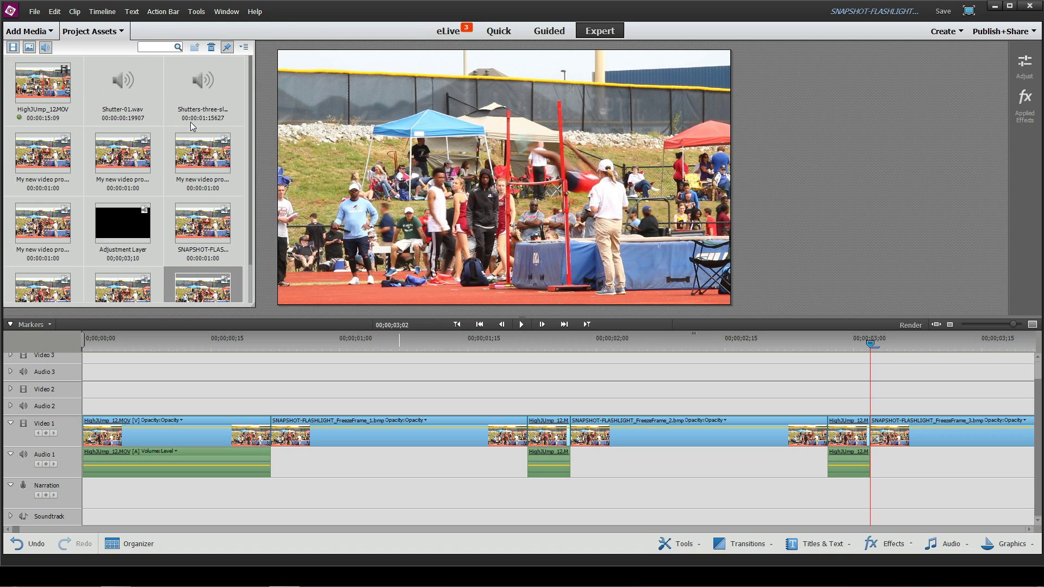
{"action": "left_click", "coordinate": [201, 109]}
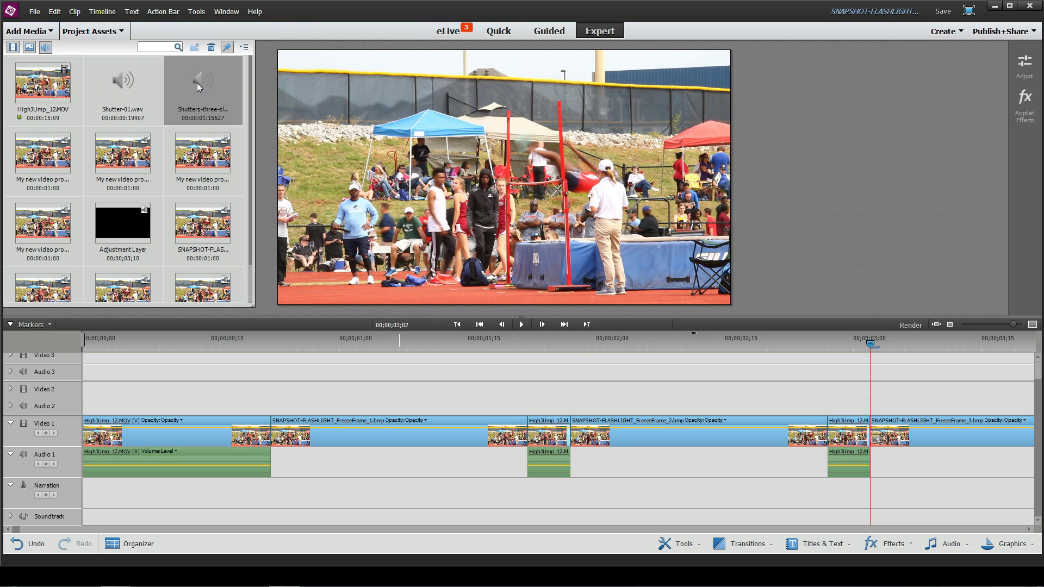
{"action": "left_click_drag", "start_coordinate": [197, 83], "coordinate": [273, 487]}
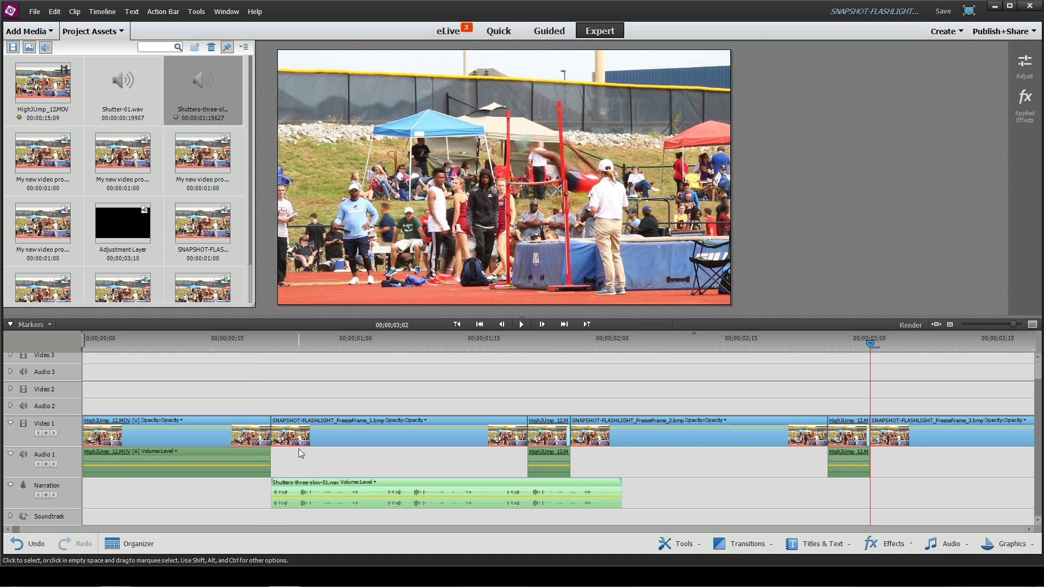
Ripple-trim the first freeze frame to end at the first shutter sound.
{"action": "left_click", "coordinate": [272, 344]}
{"action": "mouse_move", "coordinate": [273, 345]}
{"action": "left_mouse_down"}
{"action": "mouse_move", "coordinate": [527, 353]}
{"action": "mouse_move", "coordinate": [292, 348]}
{"action": "left_mouse_up"}
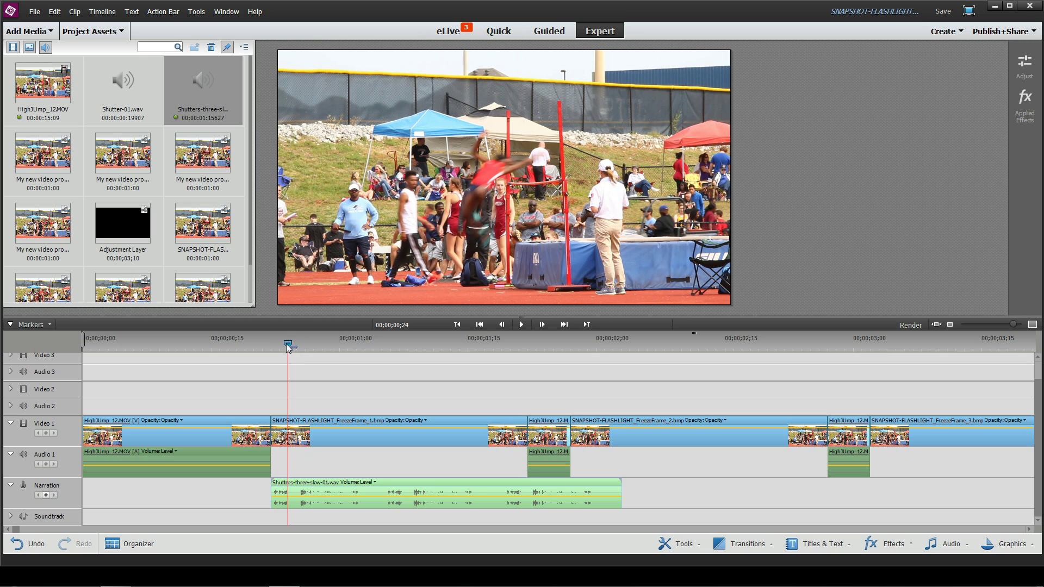
{"action": "left_click_drag", "start_coordinate": [289, 345], "coordinate": [264, 347]}
{"action": "left_click", "coordinate": [459, 441]}
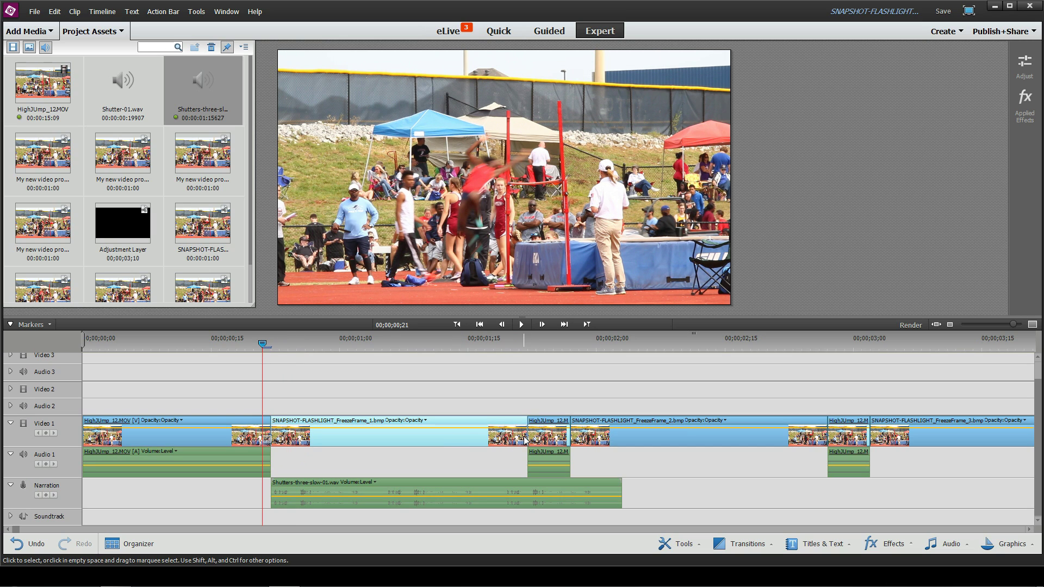
{"action": "left_click_drag", "start_coordinate": [526, 440], "coordinate": [355, 438]}
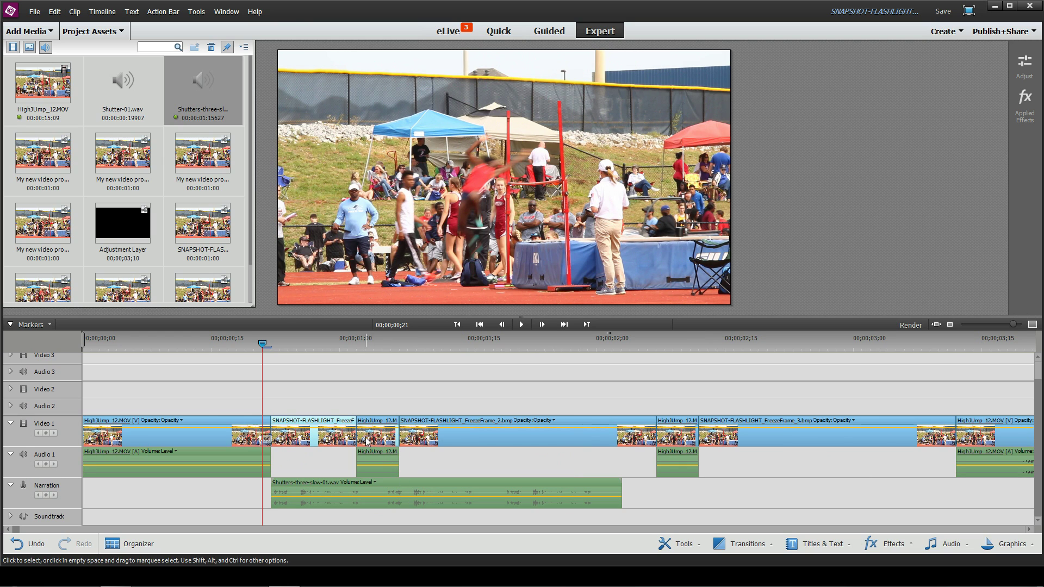
Trim the first freeze frame slightly, then shorten FreezeFrame_2 and FreezeFrame_3 by trimming them on Video 2.
{"action": "left_click_drag", "start_coordinate": [356, 438], "coordinate": [348, 438]}
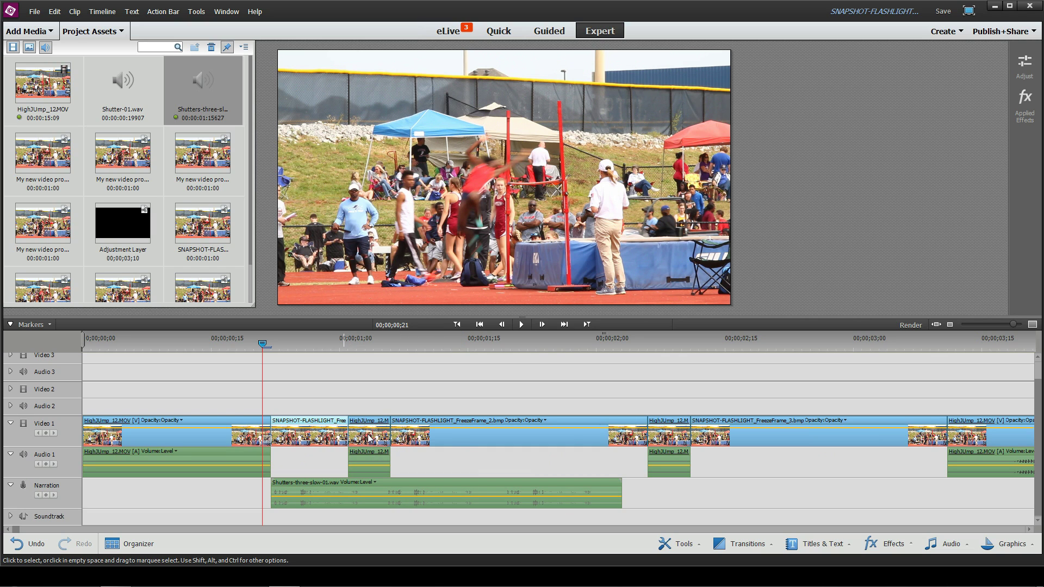
{"action": "left_click_drag", "start_coordinate": [461, 439], "coordinate": [351, 405]}
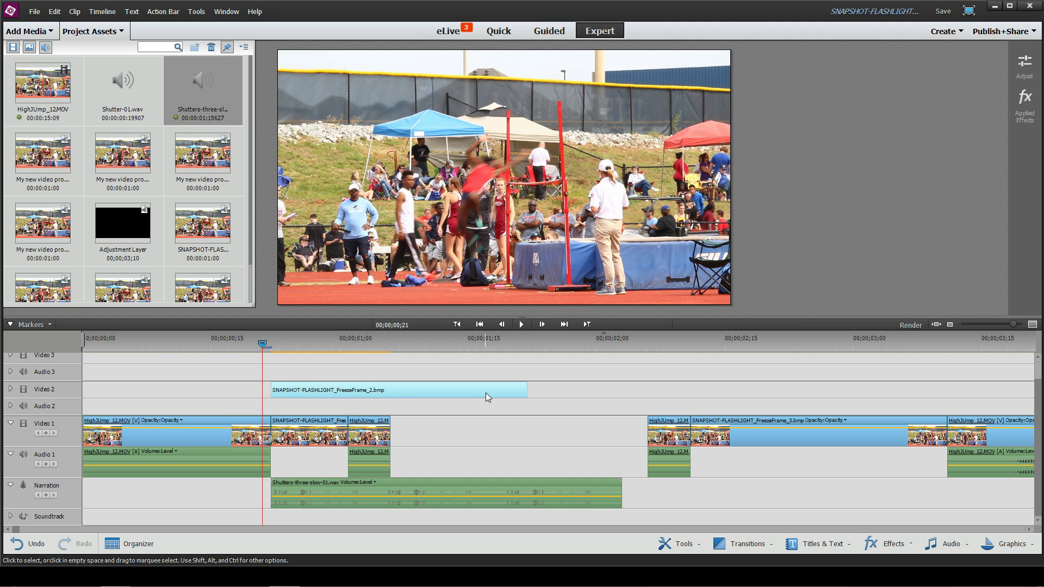
{"action": "left_click_drag", "start_coordinate": [530, 390], "coordinate": [420, 429]}
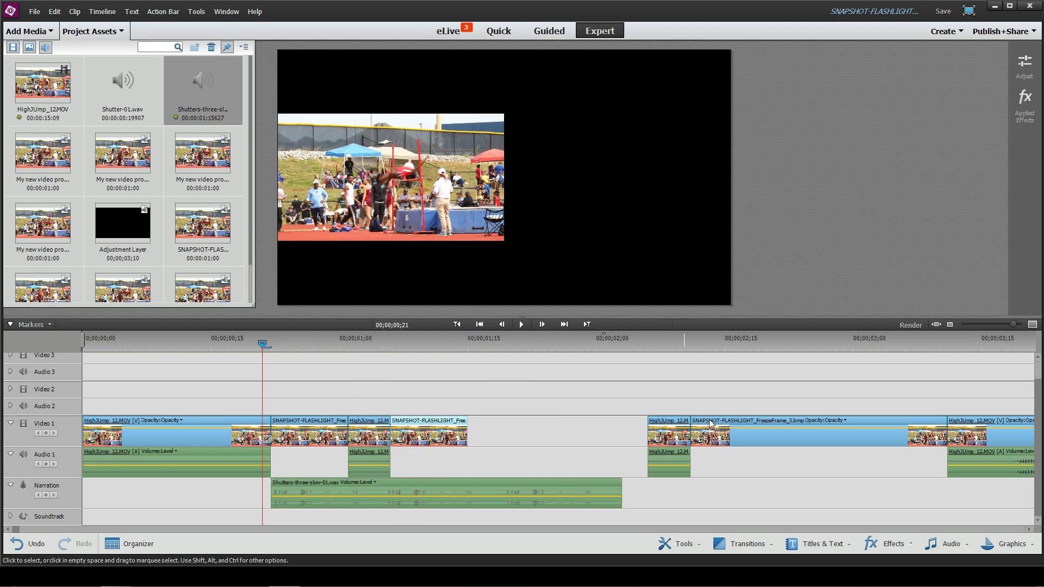
{"action": "left_click_drag", "start_coordinate": [731, 440], "coordinate": [465, 403]}
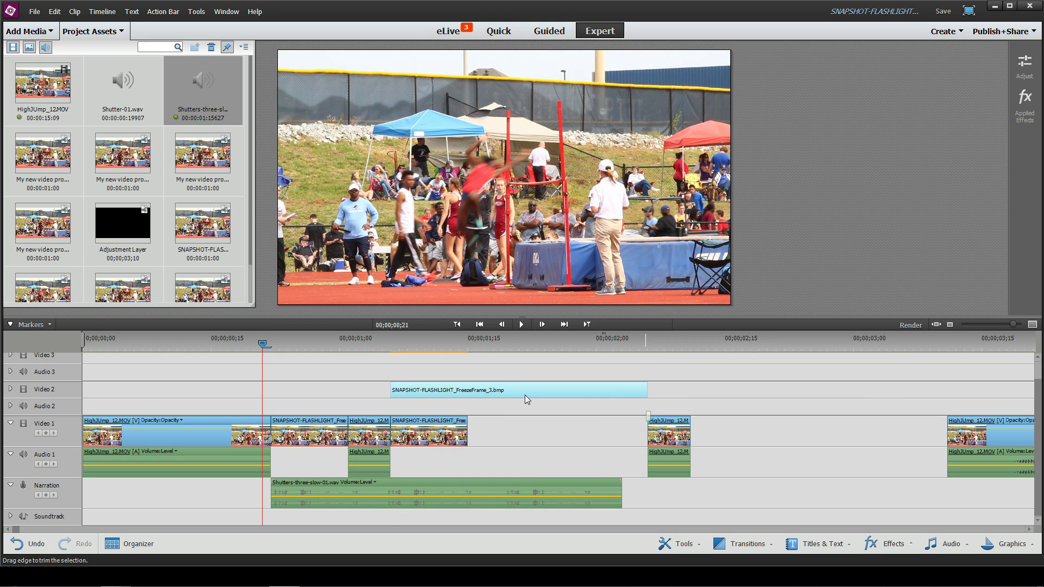
{"action": "left_click_drag", "start_coordinate": [646, 391], "coordinate": [741, 426]}
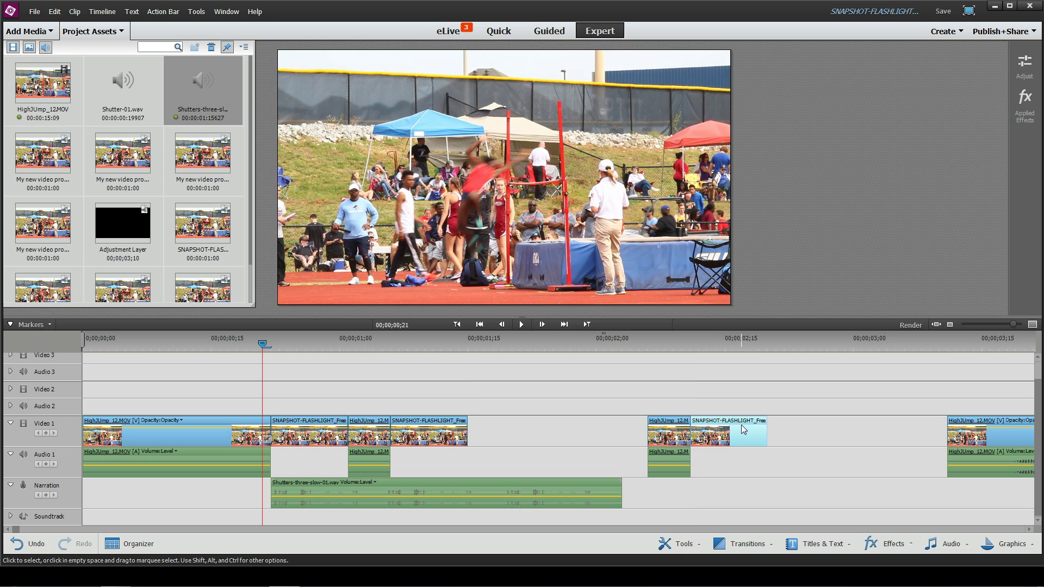
{"action": "left_click", "coordinate": [525, 434]}
{"action": "right_click", "coordinate": [526, 434]}
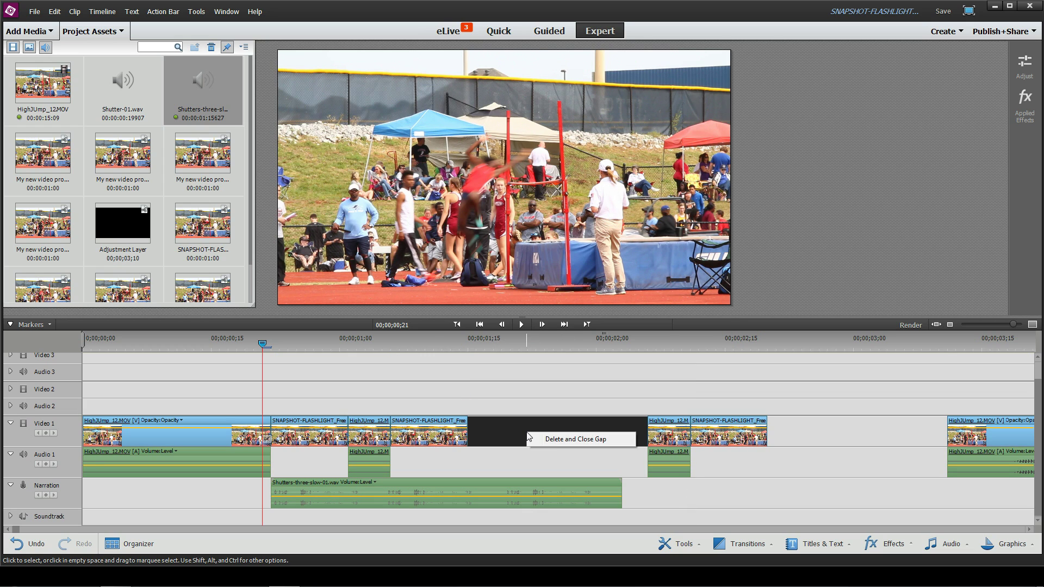
{"action": "left_click", "coordinate": [575, 441]}
{"action": "left_click", "coordinate": [650, 436]}
{"action": "right_click", "coordinate": [650, 437]}
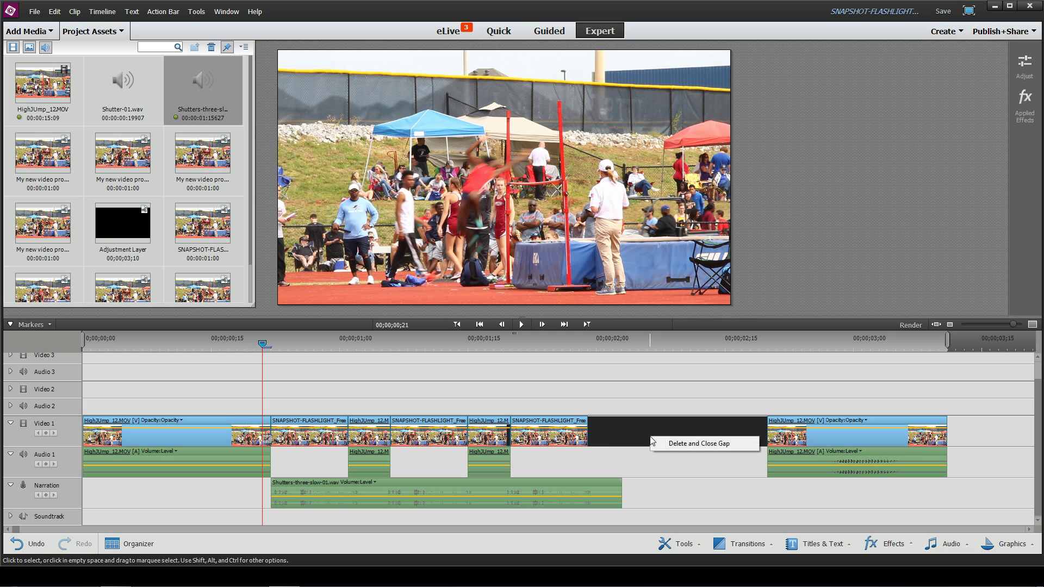
{"action": "left_click", "coordinate": [670, 444]}
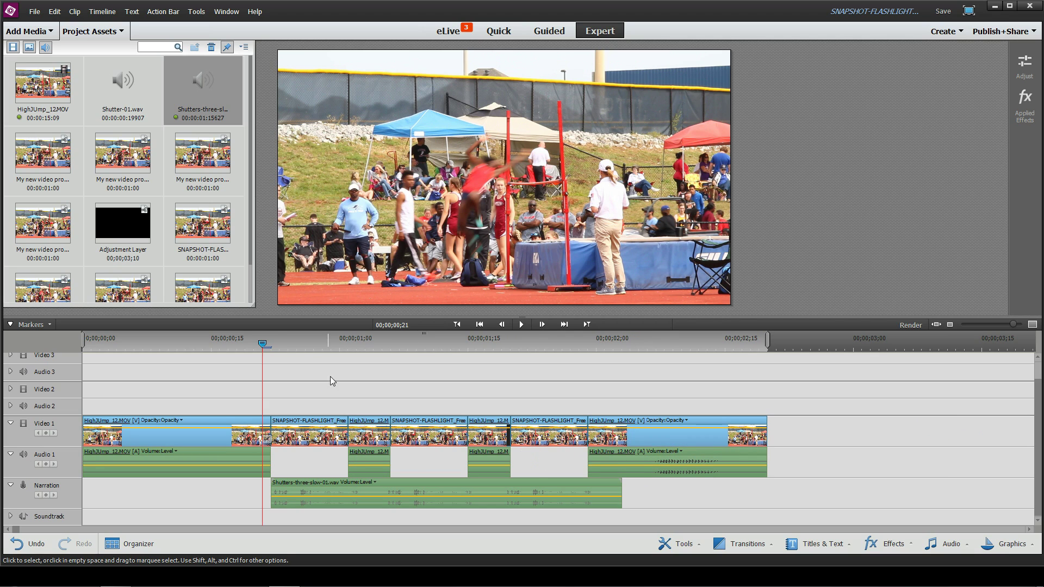
{"action": "left_click_drag", "start_coordinate": [264, 341], "coordinate": [229, 343]}
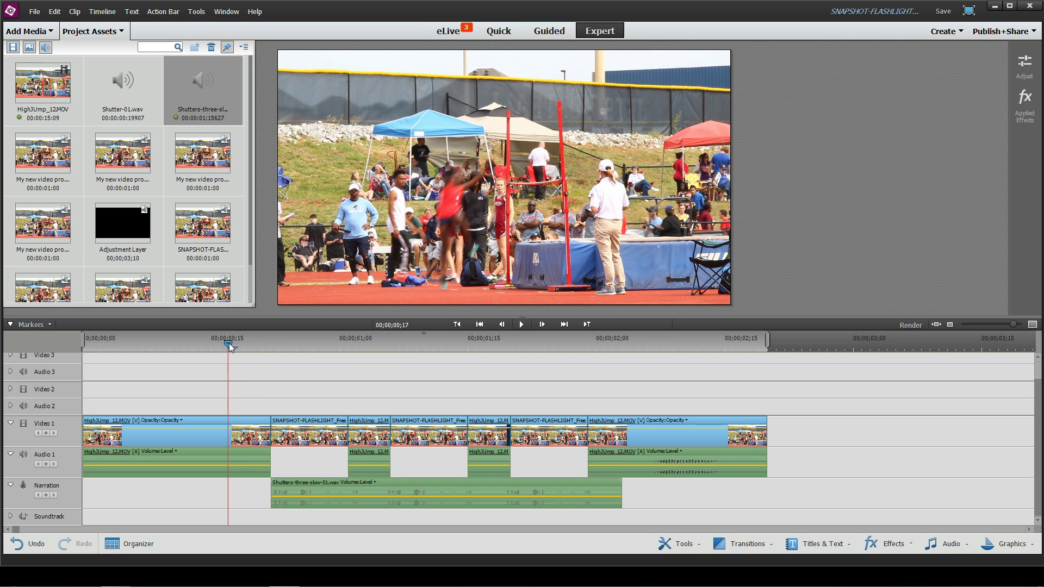
{"action": "left_click", "coordinate": [520, 325]}
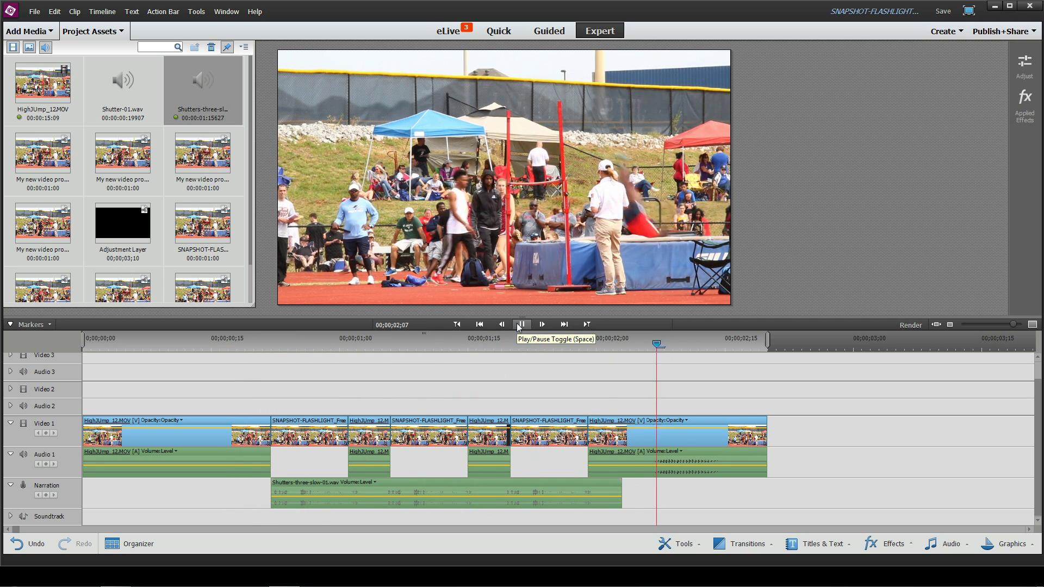
{"action": "left_click", "coordinate": [526, 325]}
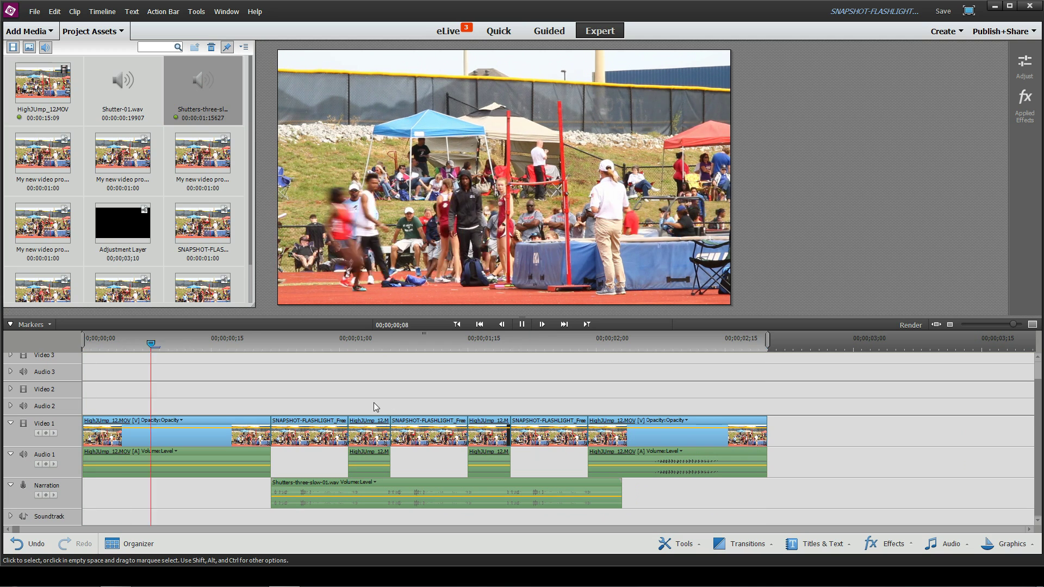
{"action": "left_click", "coordinate": [521, 324]}
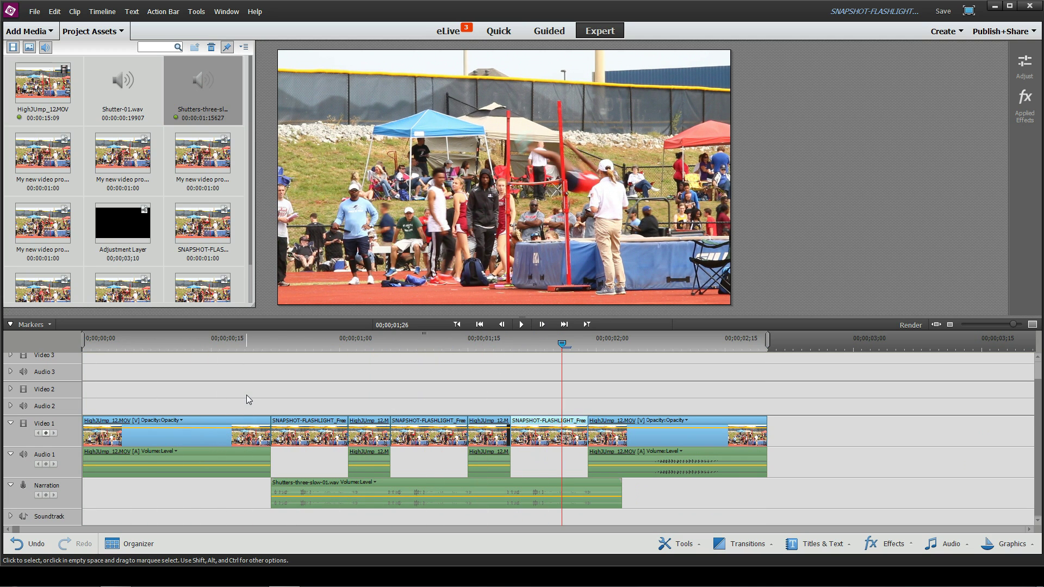
{"action": "left_click", "coordinate": [298, 436]}
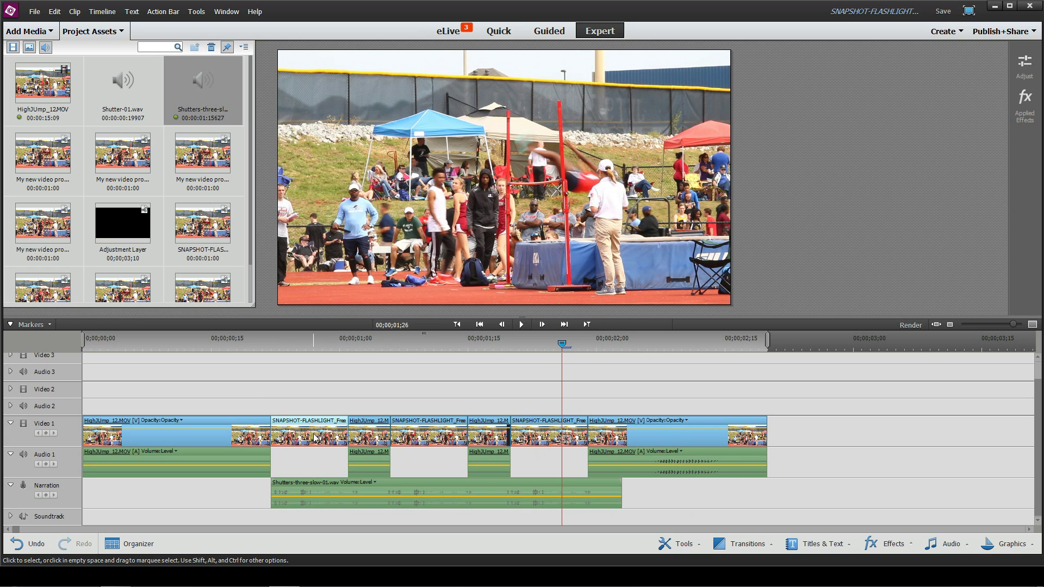
{"action": "left_click", "coordinate": [416, 439]}
{"action": "left_click", "coordinate": [553, 438]}
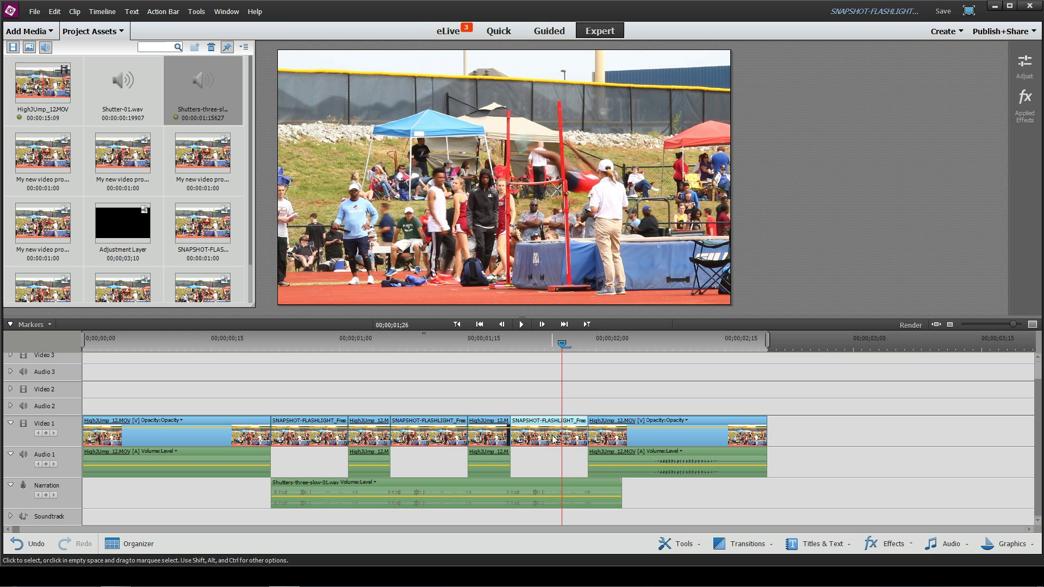
{"action": "left_click", "coordinate": [338, 438]}
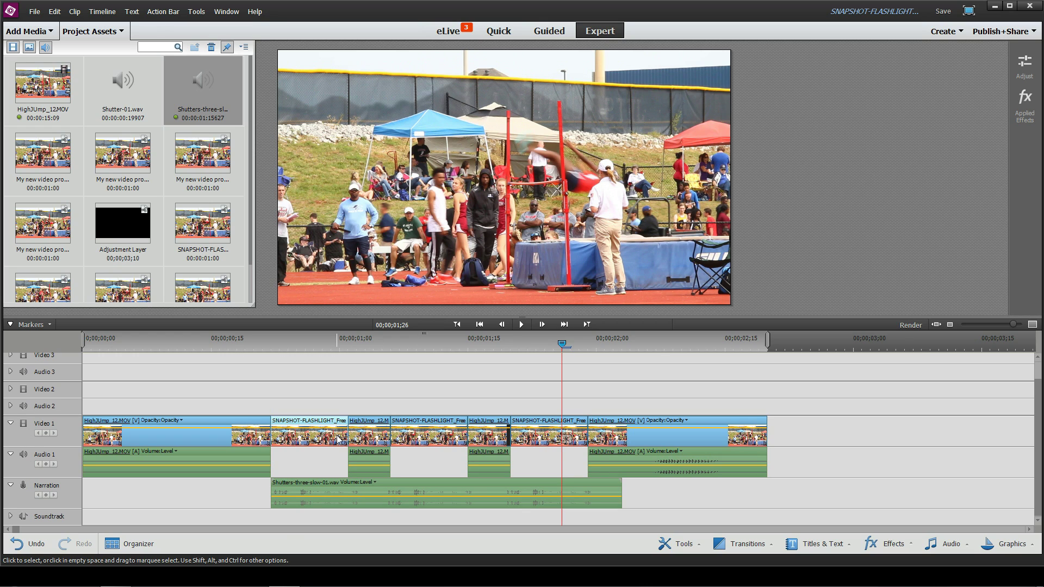
{"action": "left_click", "coordinate": [424, 439]}
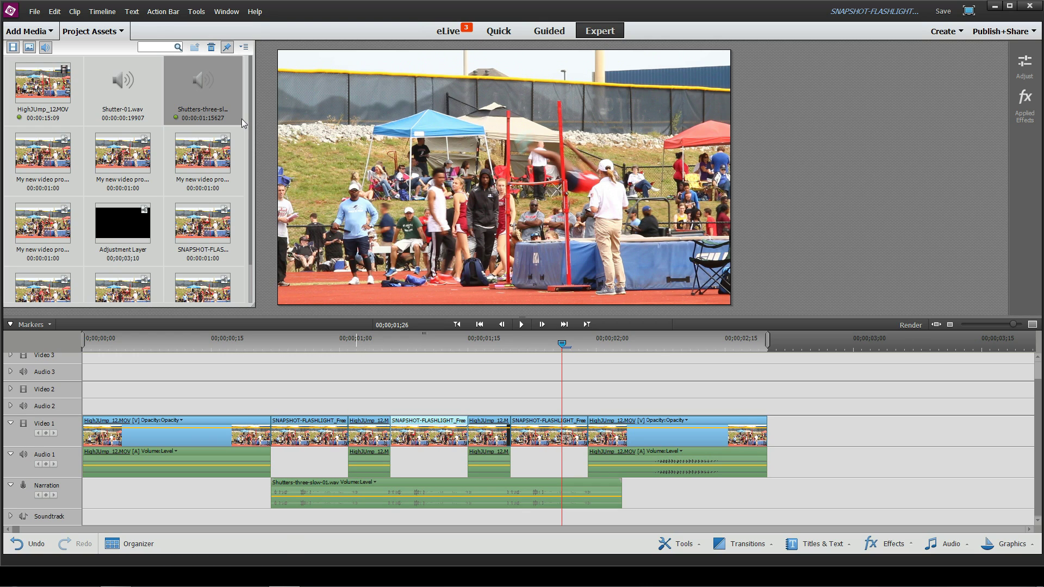
Create a new Adjustment Layer item from the Project Assets panel menu.
{"action": "left_click", "coordinate": [116, 223]}
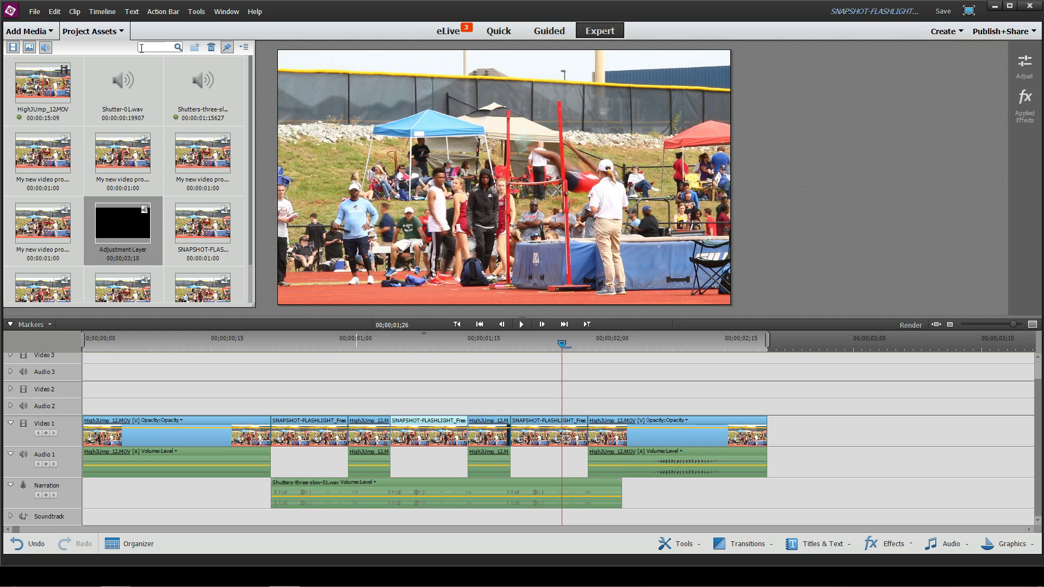
{"action": "left_click", "coordinate": [246, 49]}
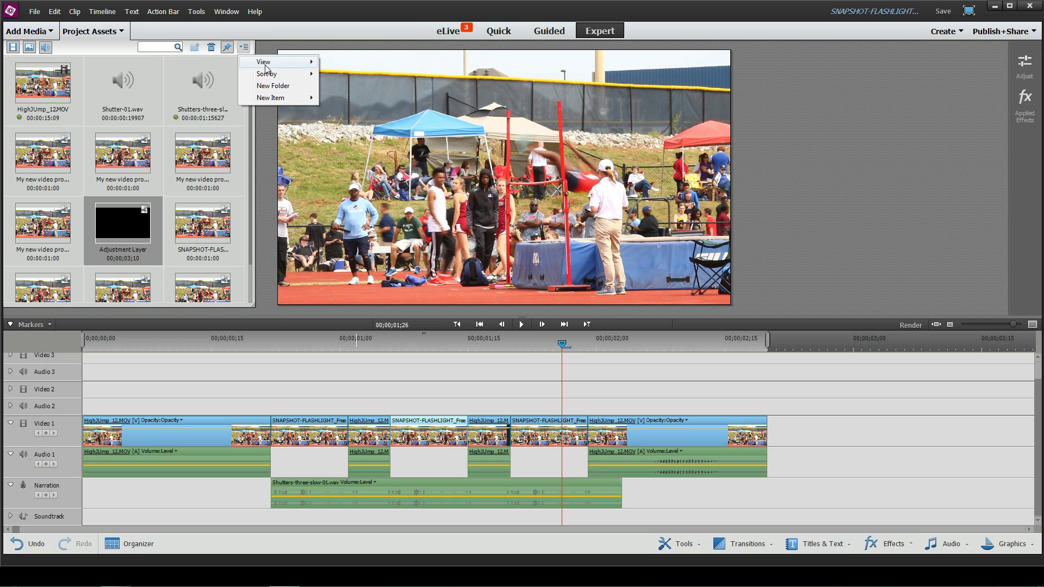
{"action": "mouse_move", "coordinate": [268, 98]}
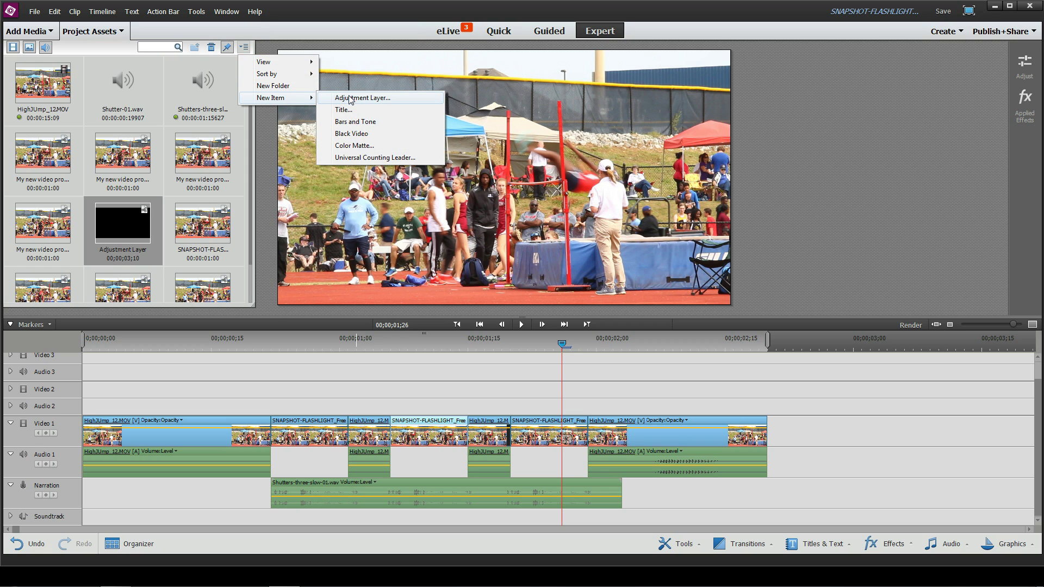
{"action": "left_click", "coordinate": [375, 98]}
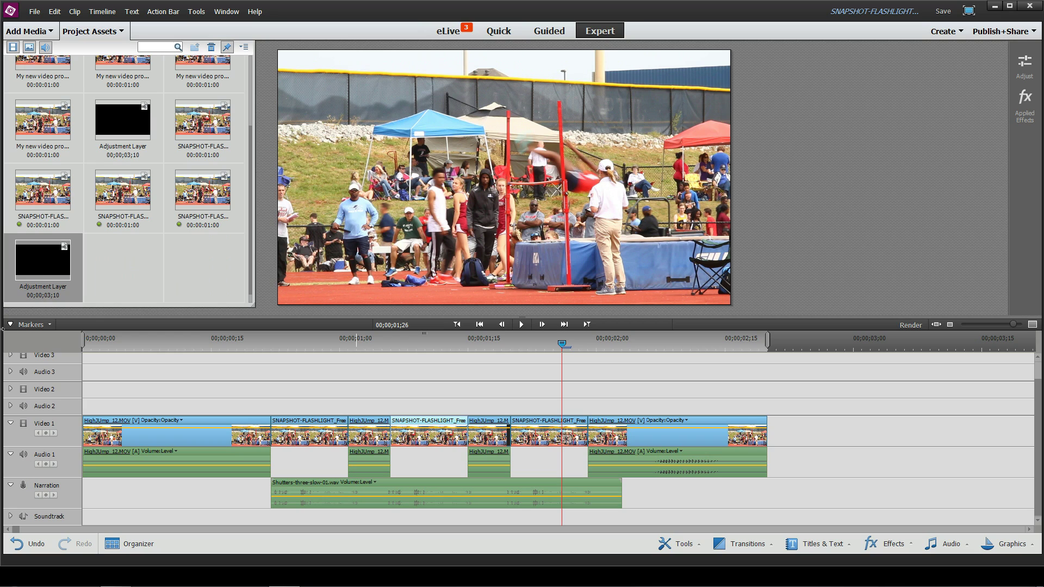
Place the Adjustment Layer on Video 2 at the first freeze frame and trim it to end with the third.
{"action": "mouse_move", "coordinate": [42, 274]}
{"action": "left_mouse_down"}
{"action": "mouse_move", "coordinate": [246, 405]}
{"action": "mouse_move", "coordinate": [276, 409]}
{"action": "left_mouse_up"}
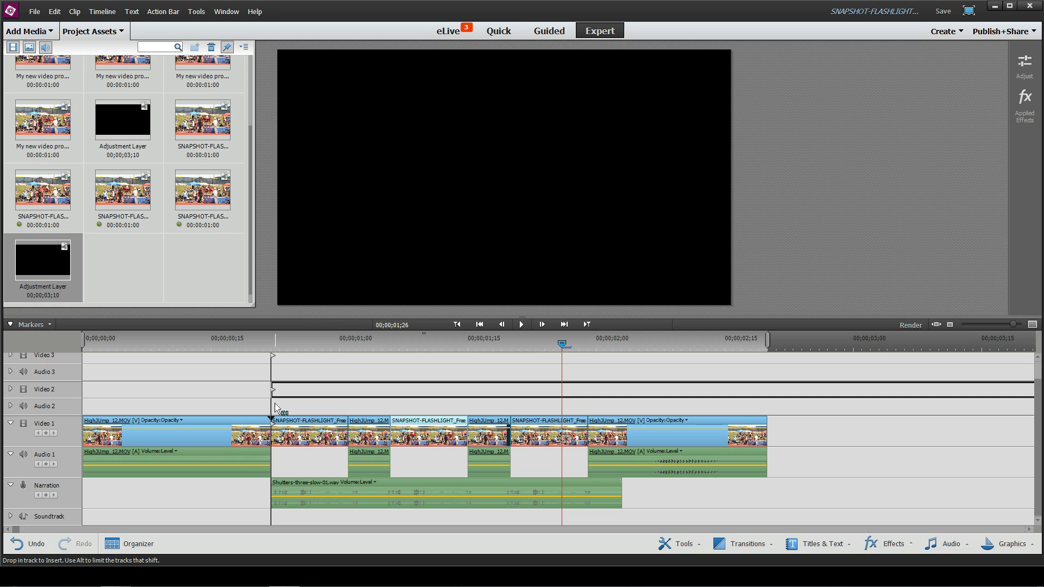
{"action": "left_click_drag", "start_coordinate": [276, 409], "coordinate": [275, 409]}
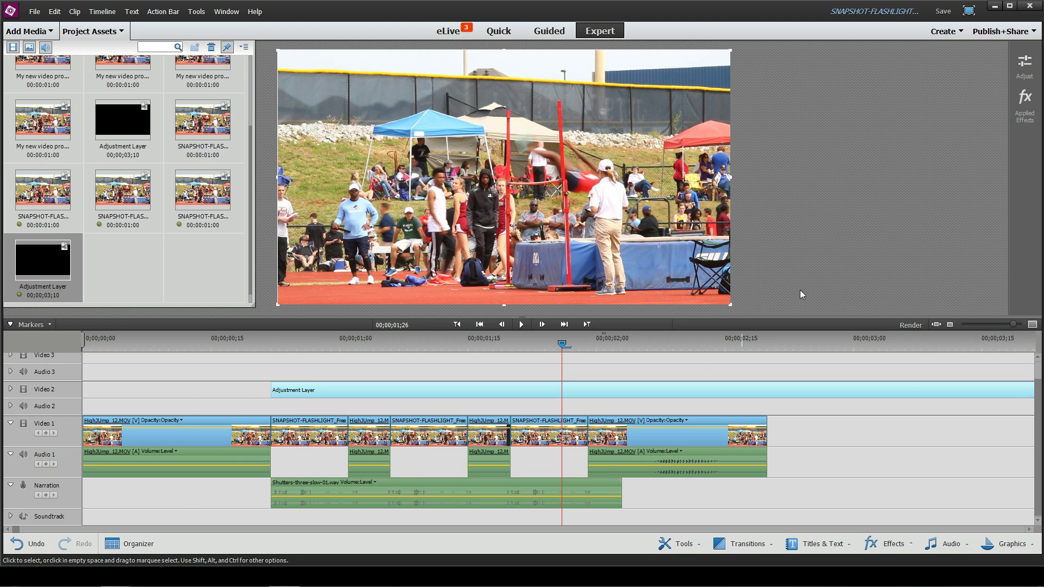
{"action": "left_click_drag", "start_coordinate": [1015, 327], "coordinate": [1007, 324]}
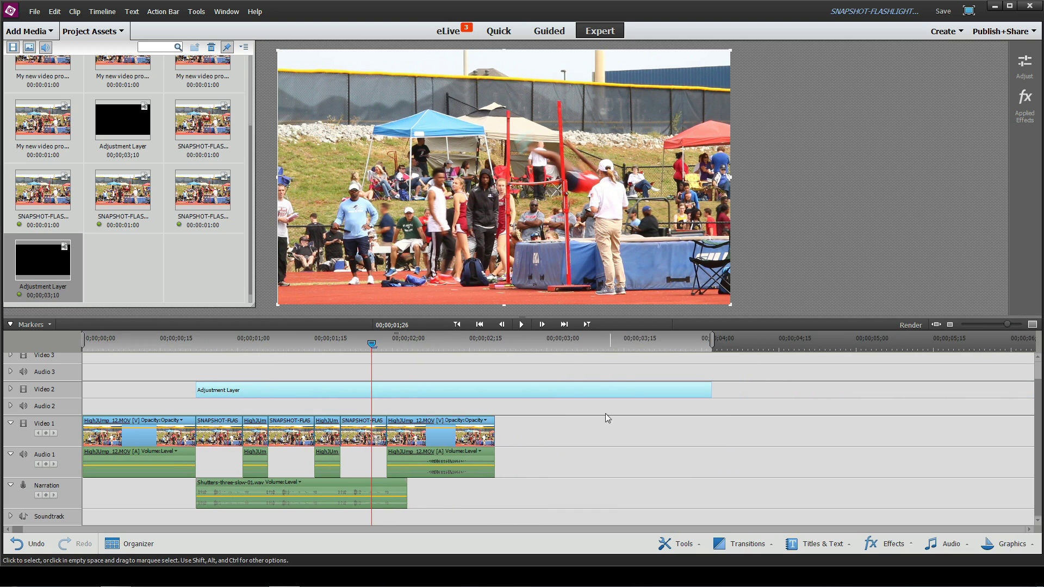
{"action": "left_click_drag", "start_coordinate": [710, 390], "coordinate": [386, 390]}
{"action": "left_click_drag", "start_coordinate": [1006, 324], "coordinate": [1016, 324]}
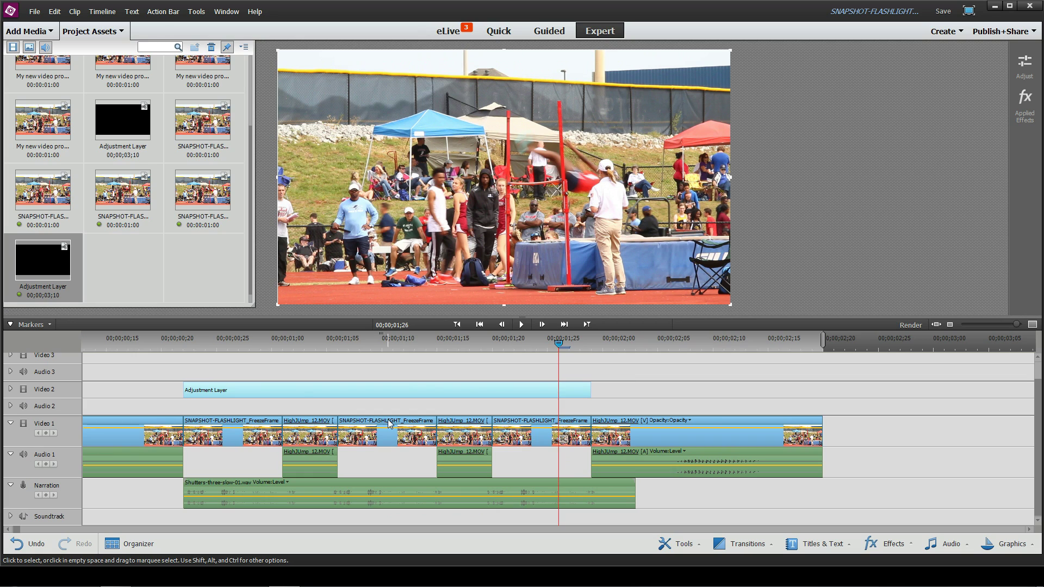
Apply Image Control to the Adjustment Layer and move the keyframe playhead to the first freeze frame.
{"action": "left_click", "coordinate": [884, 543]}
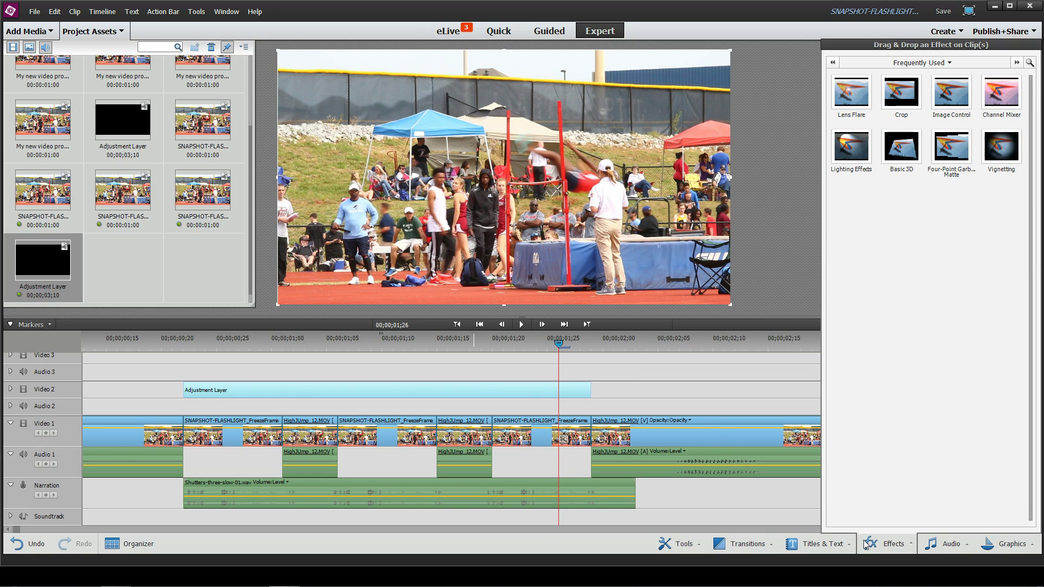
{"action": "left_click_drag", "start_coordinate": [960, 105], "coordinate": [300, 386]}
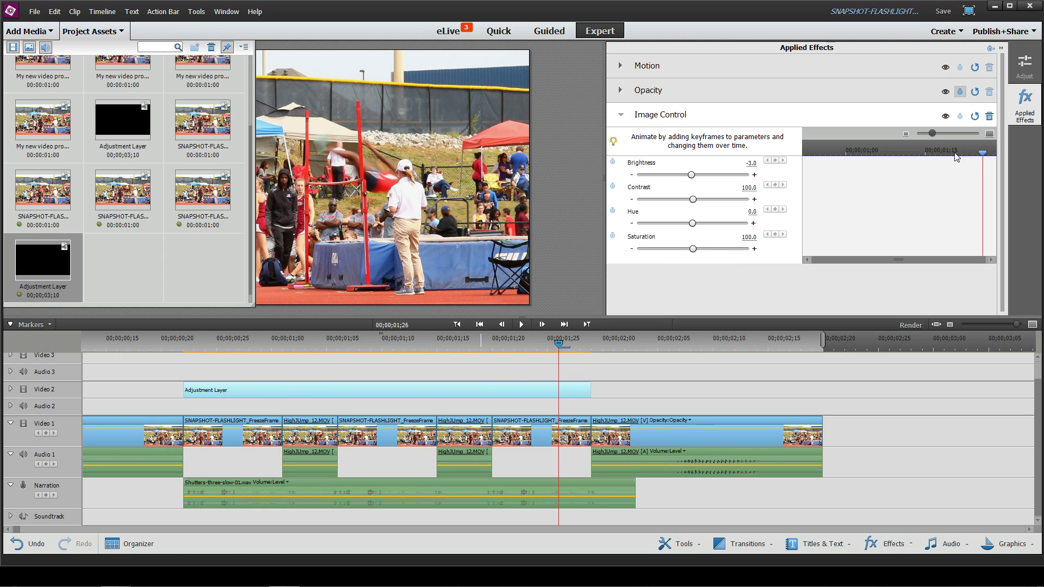
{"action": "left_click_drag", "start_coordinate": [984, 156], "coordinate": [806, 156]}
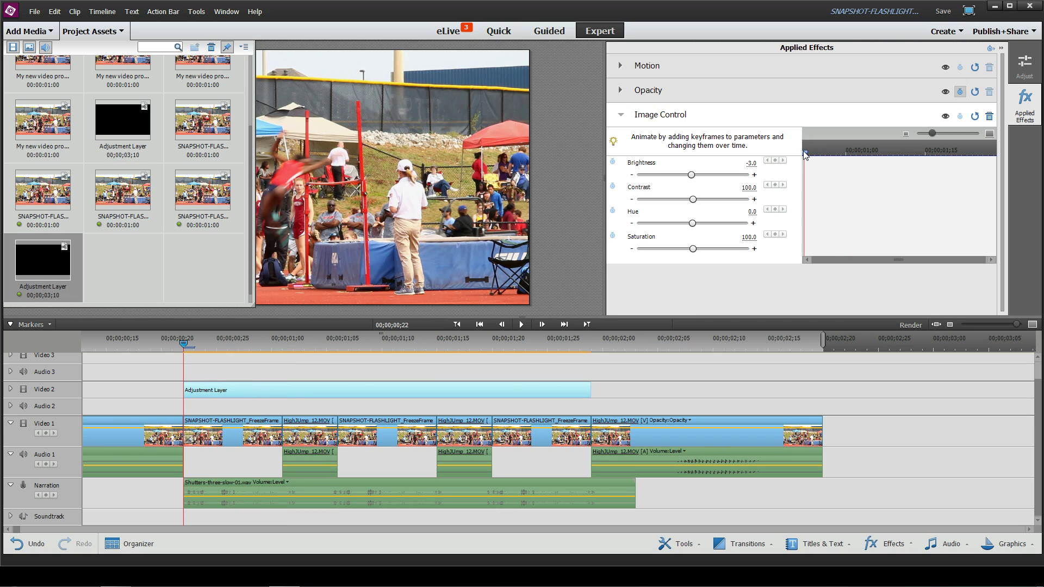
Set Brightness to 0, enable its animation, and add a 0.0 keyframe at 00;00;00;24.
{"action": "left_click", "coordinate": [751, 163]}
{"action": "type", "text": "0"}
{"action": "key", "text": "Return"}
{"action": "left_click", "coordinate": [613, 162]}
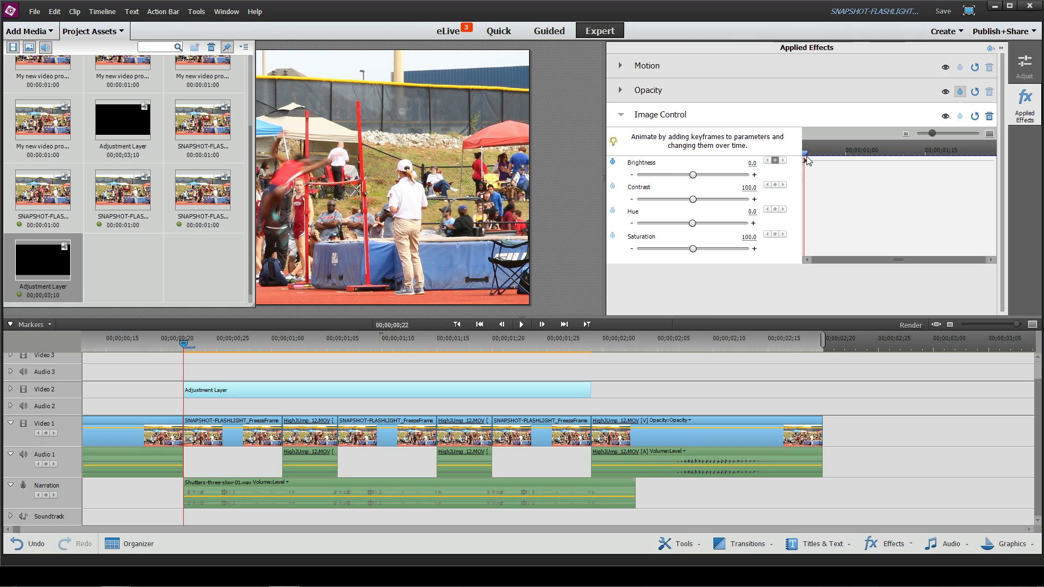
{"action": "left_click_drag", "start_coordinate": [808, 159], "coordinate": [817, 159]}
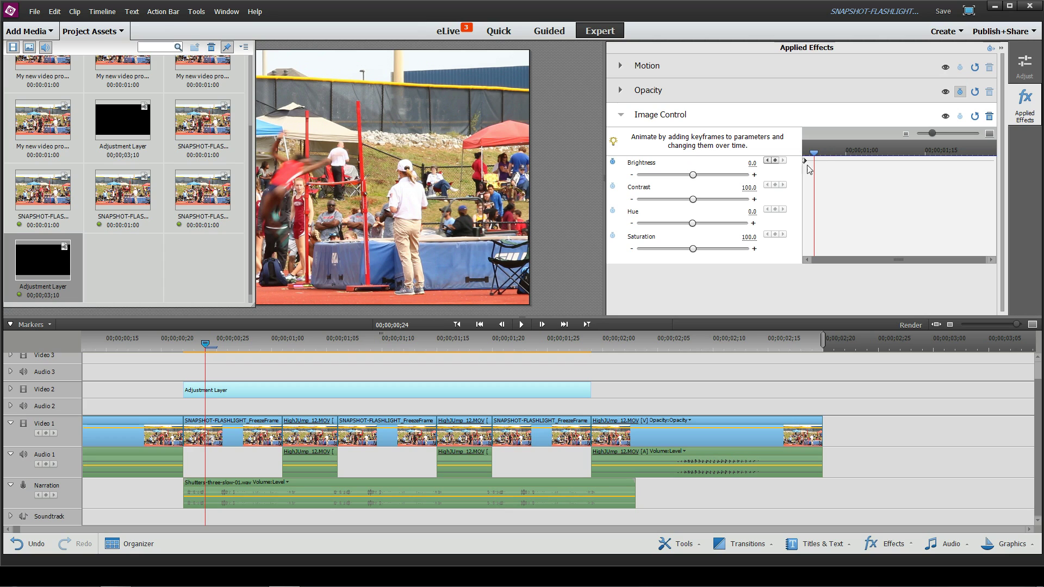
{"action": "left_click", "coordinate": [776, 161]}
Raise Brightness to 66.3 at 00;00;00;25 and return it to 0.0 at 00;00;00;28.
{"action": "left_click_drag", "start_coordinate": [815, 153], "coordinate": [825, 153]}
{"action": "left_click_drag", "start_coordinate": [692, 175], "coordinate": [728, 175]}
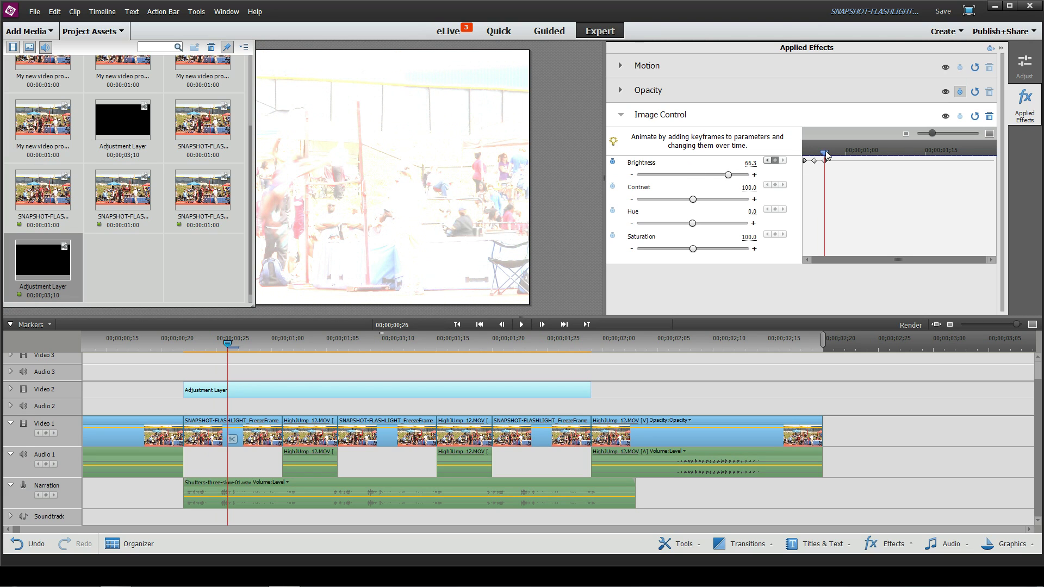
{"action": "left_click_drag", "start_coordinate": [826, 155], "coordinate": [837, 155]}
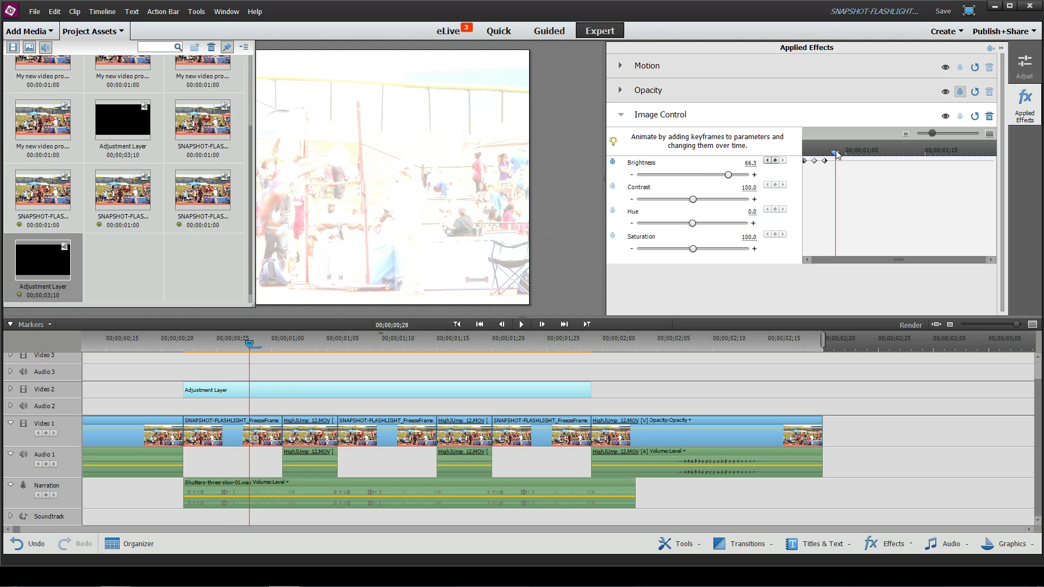
{"action": "left_click", "coordinate": [744, 162]}
{"action": "type", "text": "0"}
{"action": "key", "text": "Return"}
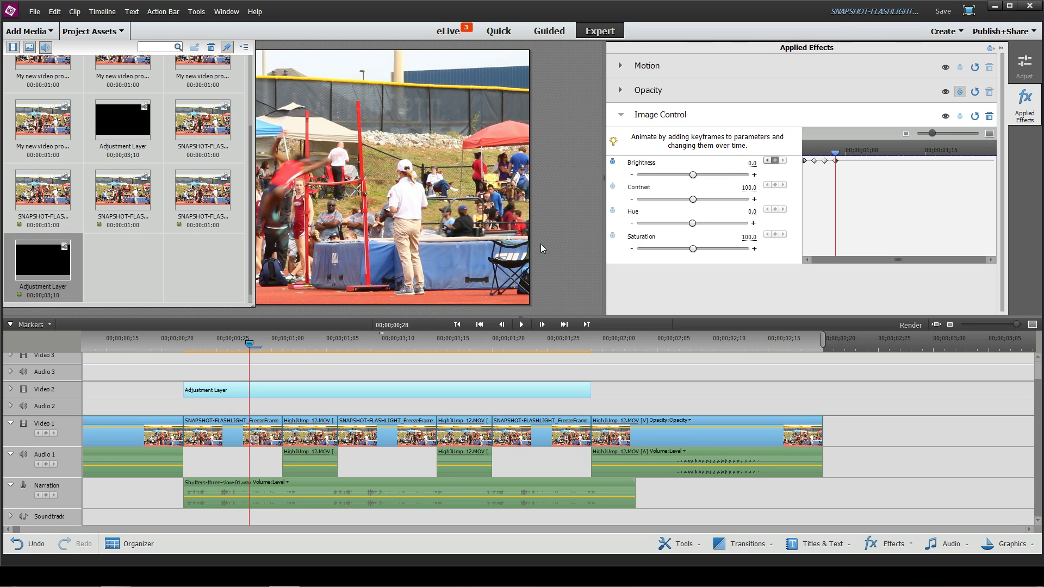
{"action": "left_click", "coordinate": [146, 339]}
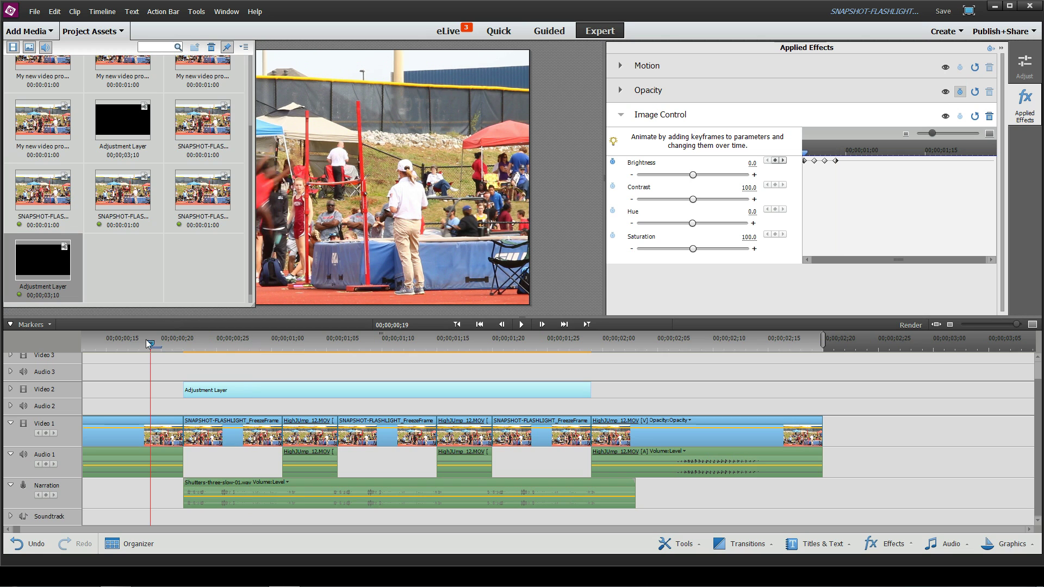
Hide the Project Assets bin, replay the first flash from 00;00;00;10, and select the Adjustment Layer.
{"action": "left_click", "coordinate": [524, 325]}
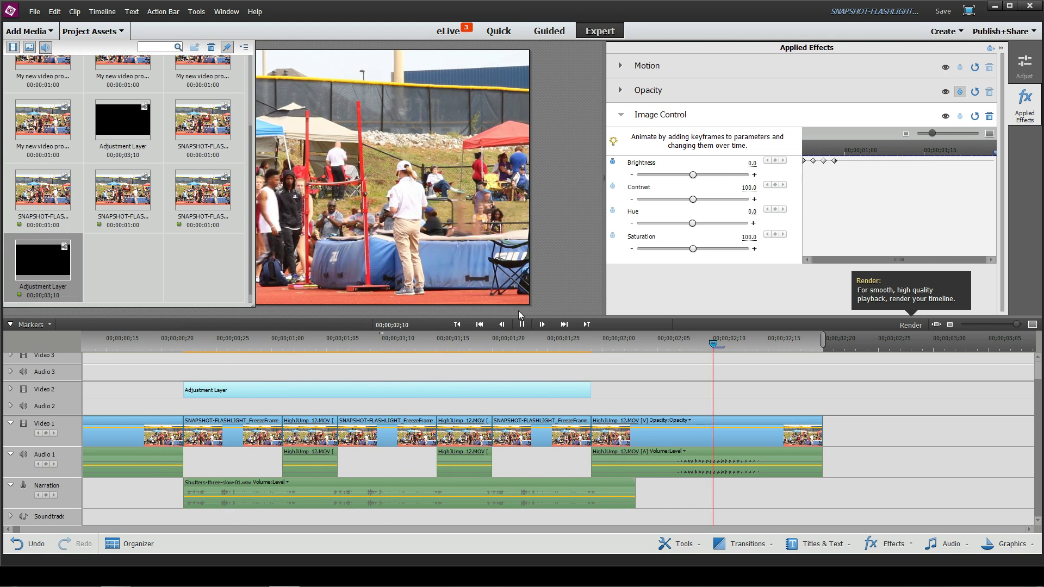
{"action": "left_click", "coordinate": [113, 32]}
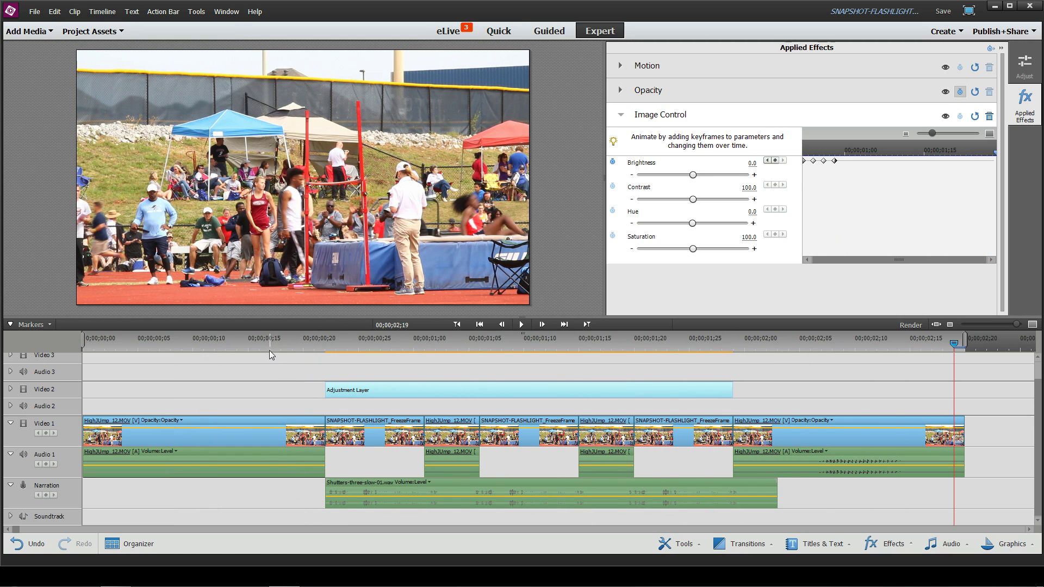
{"action": "left_click", "coordinate": [229, 344]}
{"action": "left_click", "coordinate": [521, 325]}
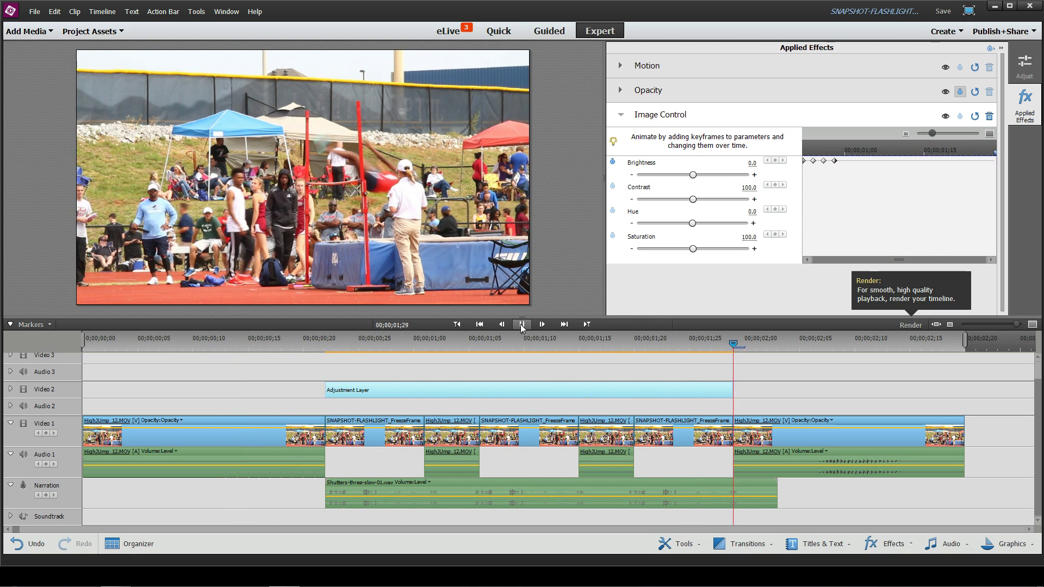
{"action": "left_click", "coordinate": [520, 325]}
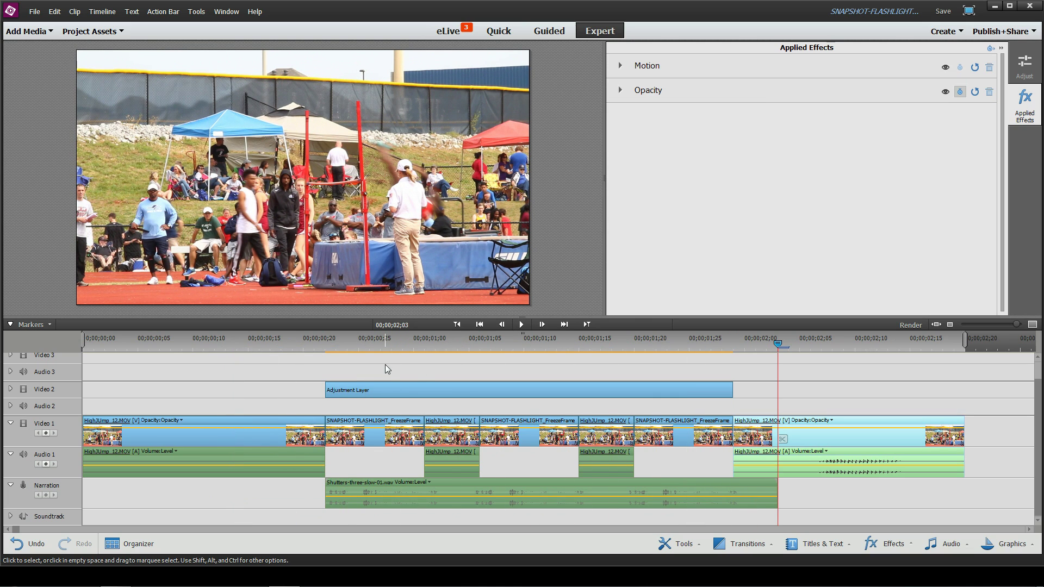
{"action": "left_click", "coordinate": [380, 389]}
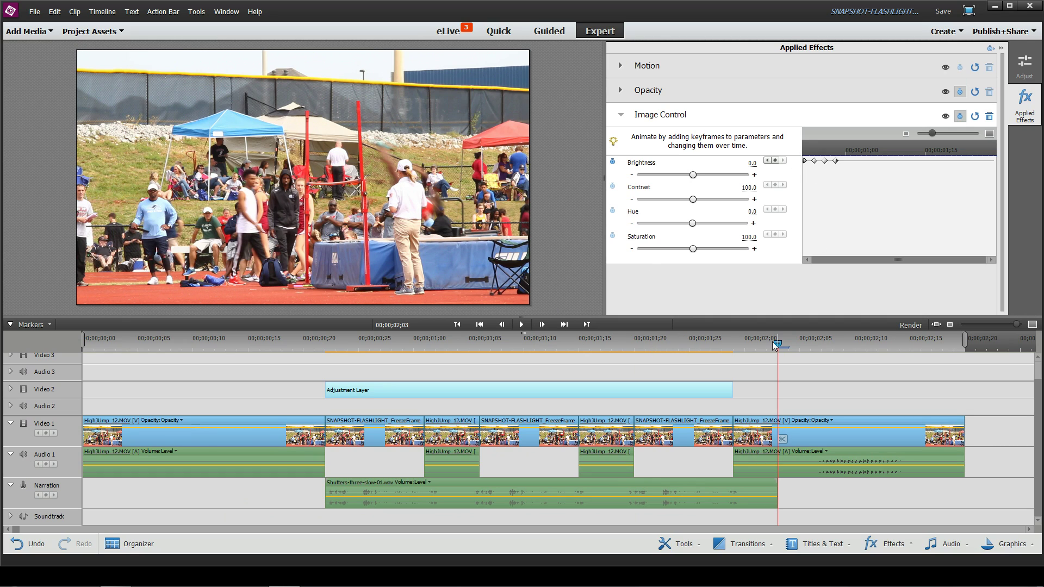
Paste the four Brightness flash keyframes at the second freeze frame, 00;00;01;07.
{"action": "left_click_drag", "start_coordinate": [778, 347], "coordinate": [492, 351]}
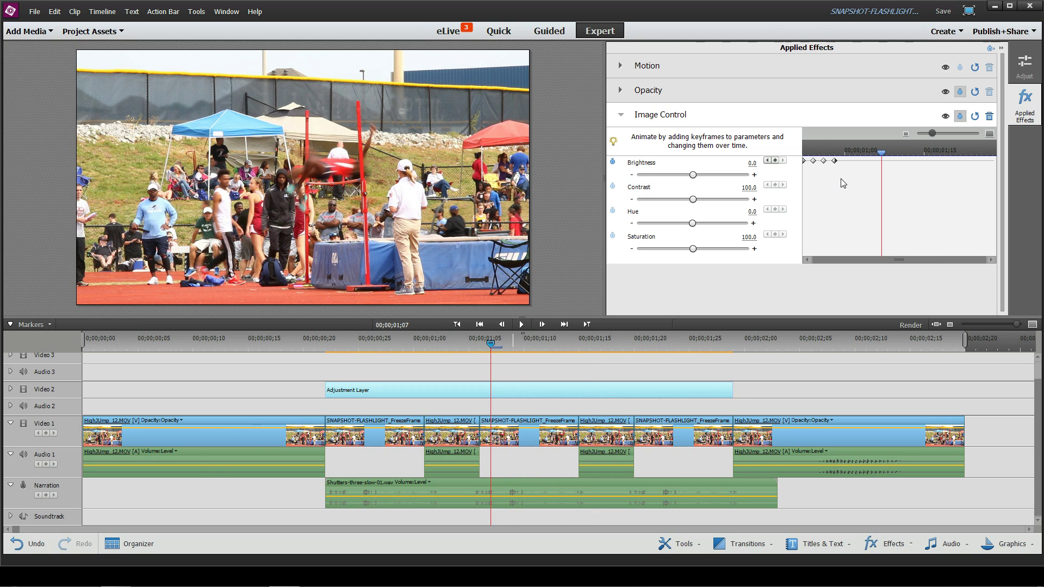
{"action": "left_click_drag", "start_coordinate": [846, 178], "coordinate": [804, 162]}
{"action": "key", "text": "ctrl+v"}
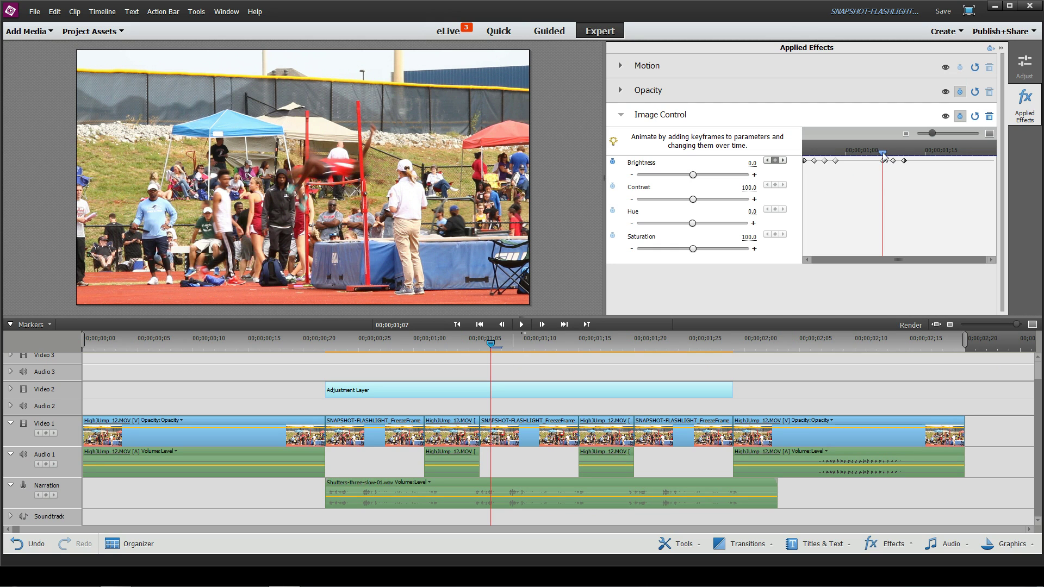
Add the same flash keyframes at the third freeze frame, 00;00;01;20.
{"action": "left_click_drag", "start_coordinate": [884, 158], "coordinate": [961, 157]}
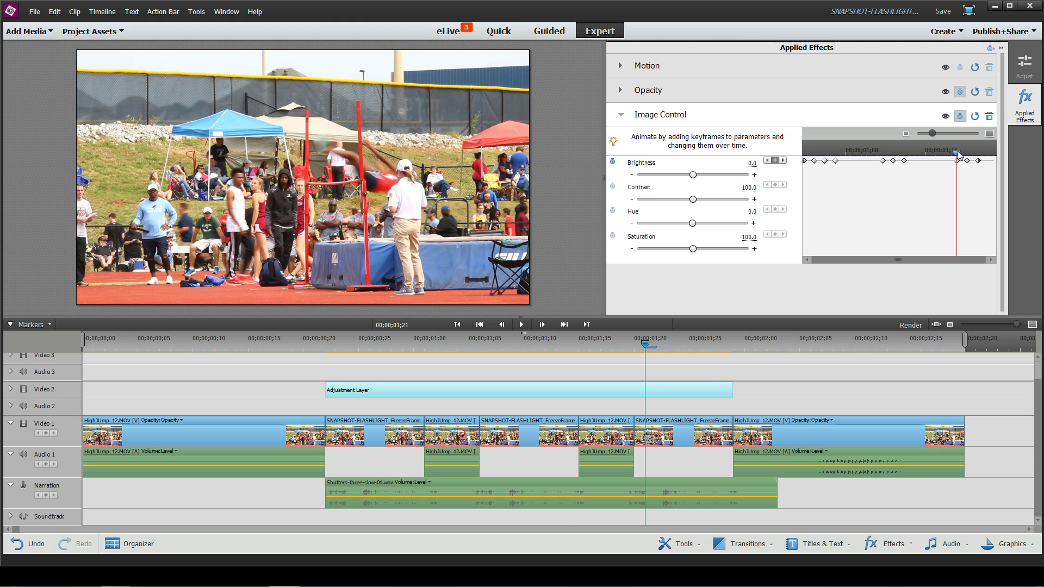
{"action": "left_click_drag", "start_coordinate": [958, 153], "coordinate": [804, 155]}
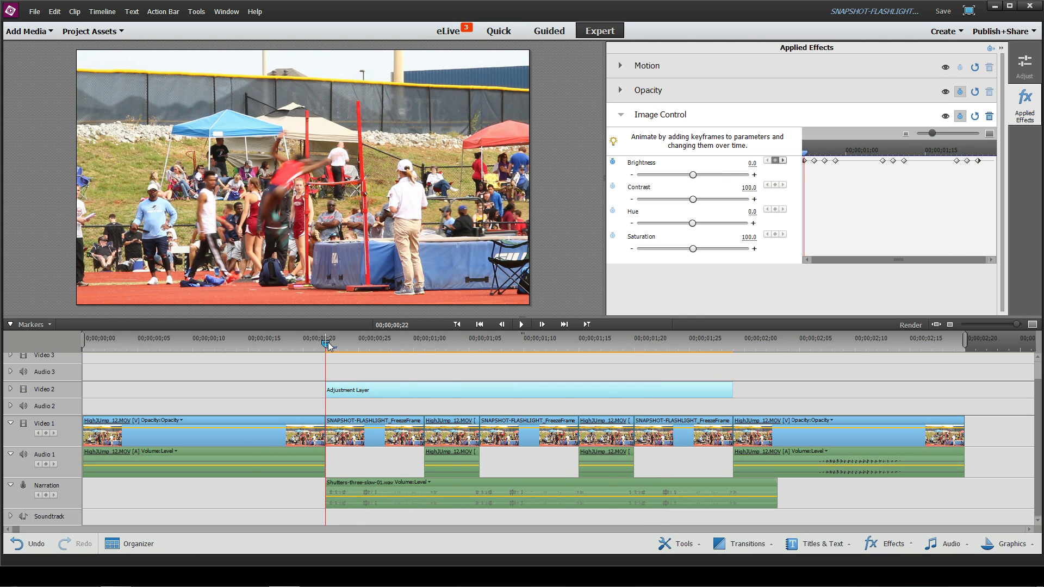
{"action": "left_click_drag", "start_coordinate": [332, 342], "coordinate": [277, 338]}
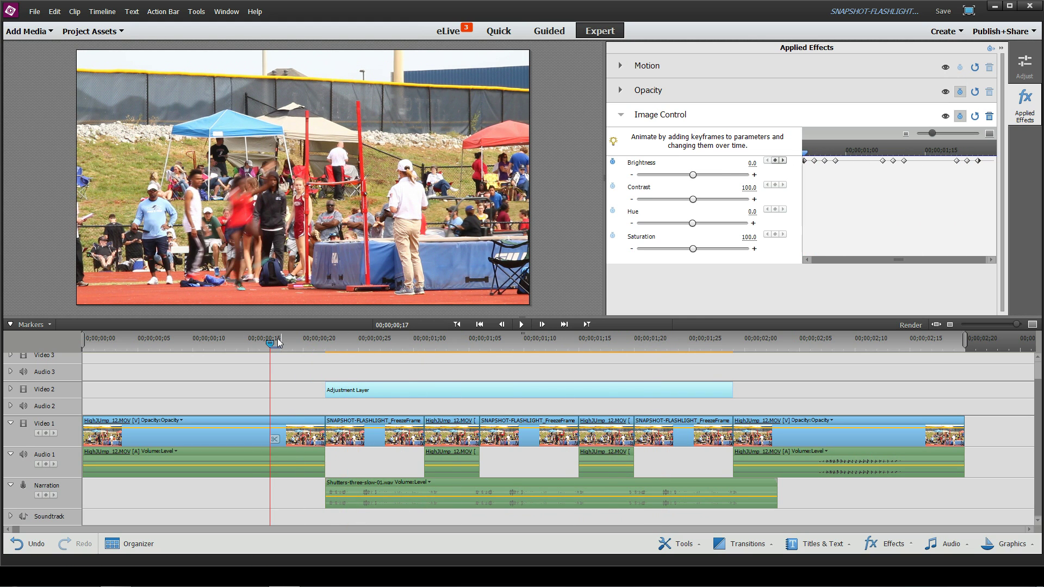
{"action": "left_click", "coordinate": [522, 325]}
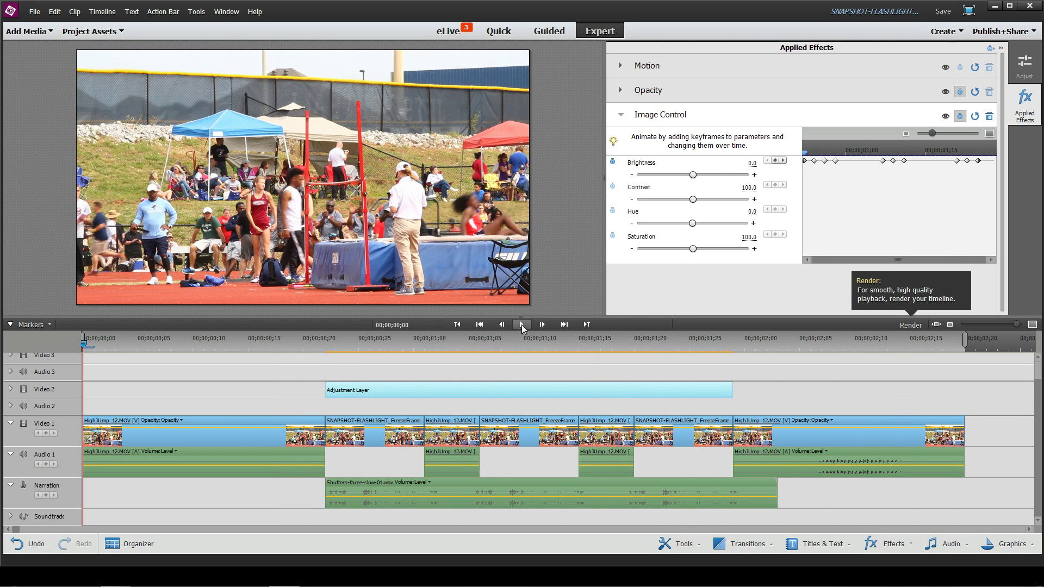
{"action": "left_click", "coordinate": [521, 325]}
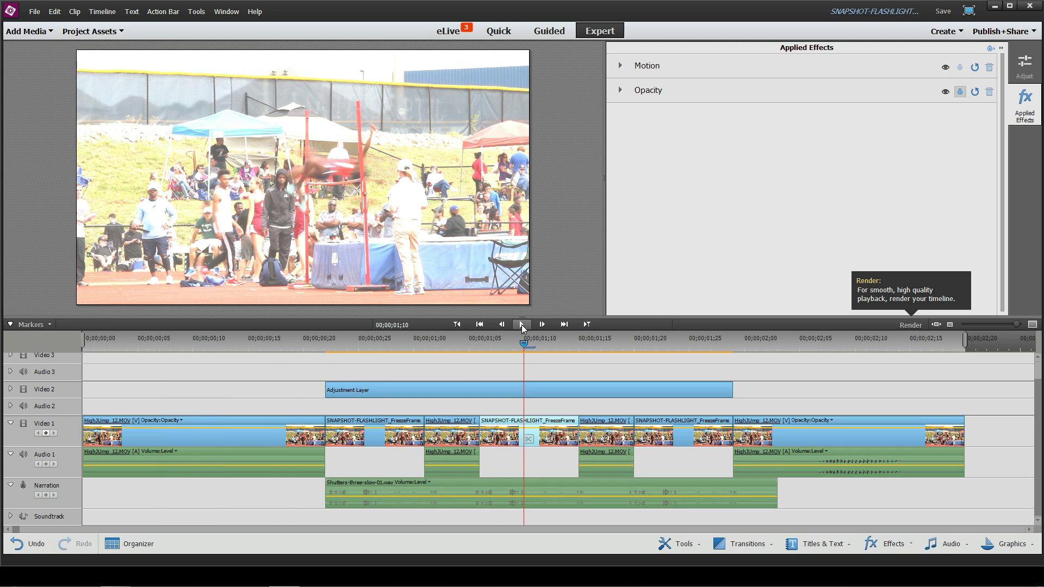